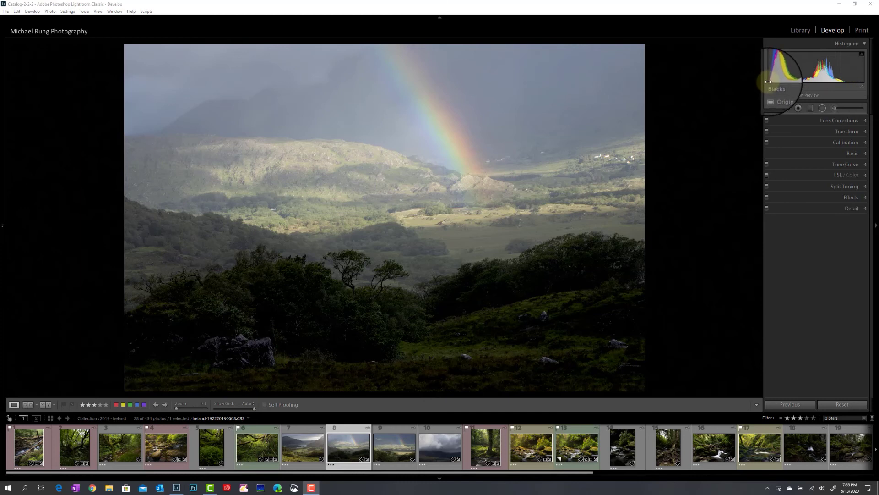
Preview the shadow clipping of the rainbow landscape photo from the histogram's clipping indicator
click(771, 55)
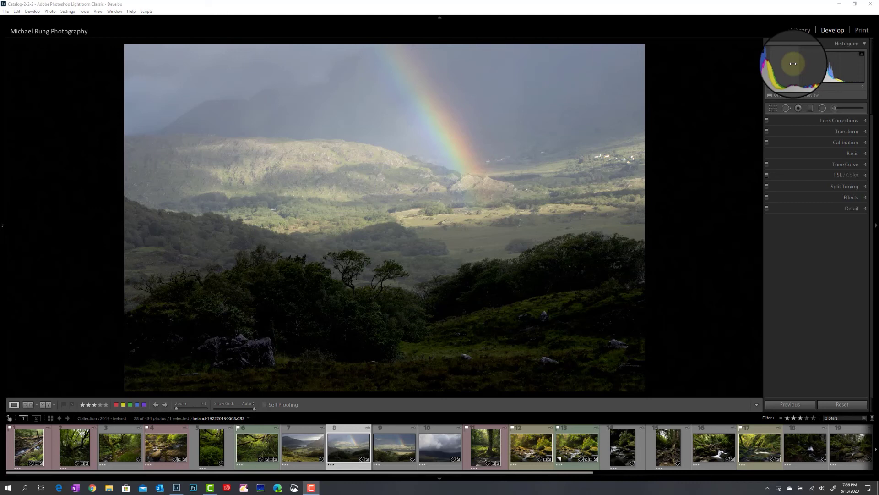
mouse_move(772, 57)
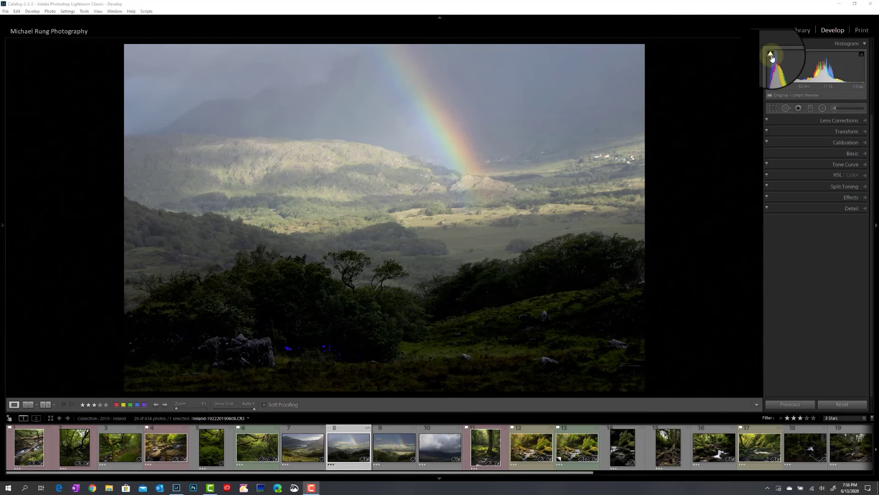
Raise Exposure to about +3.66 in the Basic adjustments, checking the histogram's highlight clipping indicator, and reset Exposure to default
click(821, 154)
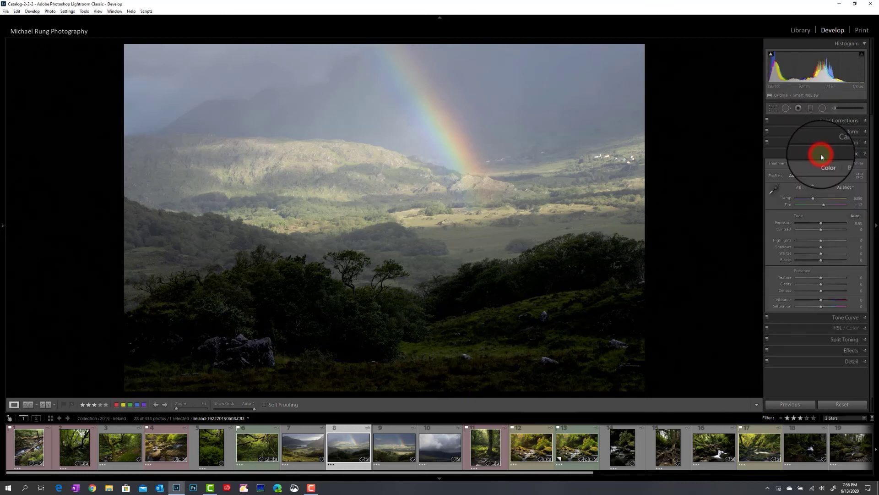
drag(821, 225, 835, 227)
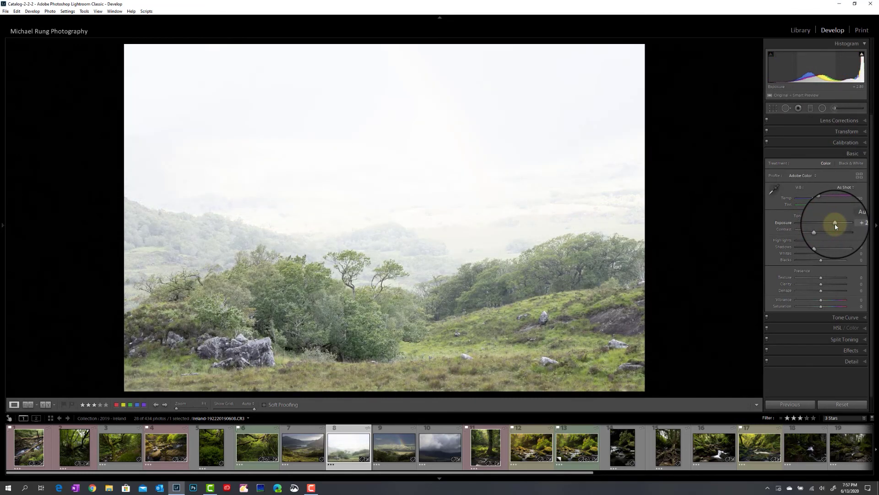
click(861, 55)
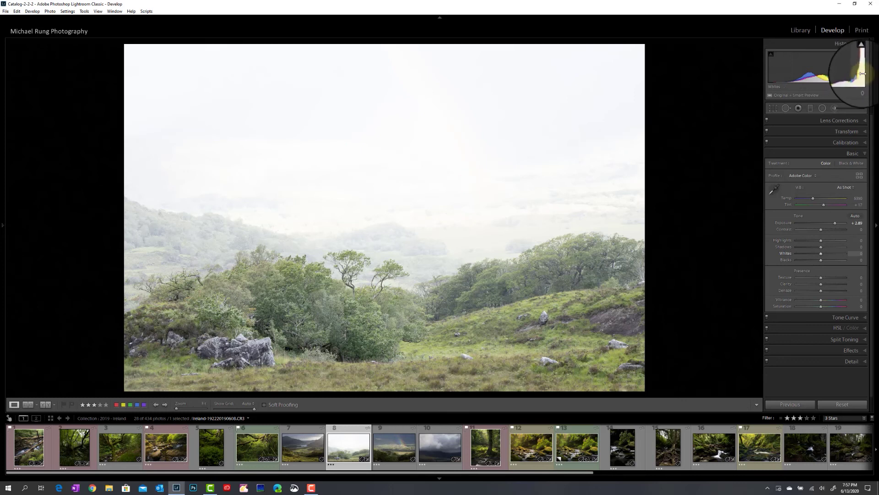
mouse_move(862, 56)
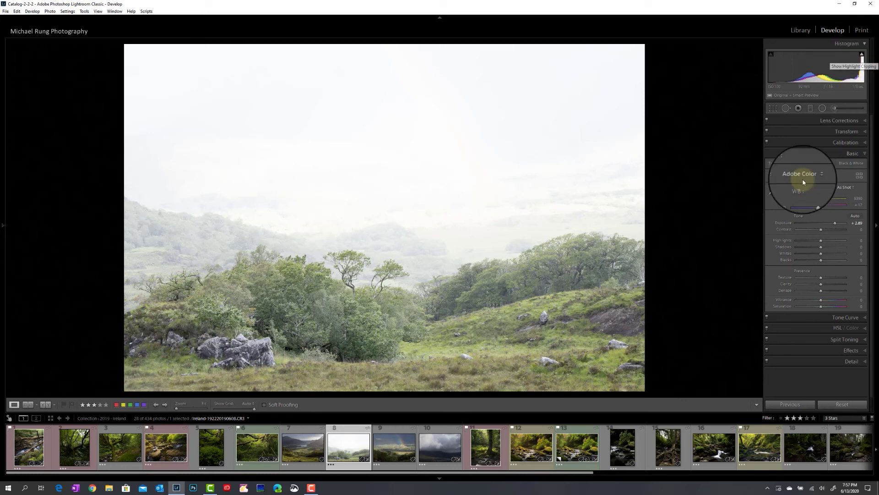
drag(835, 223, 840, 225)
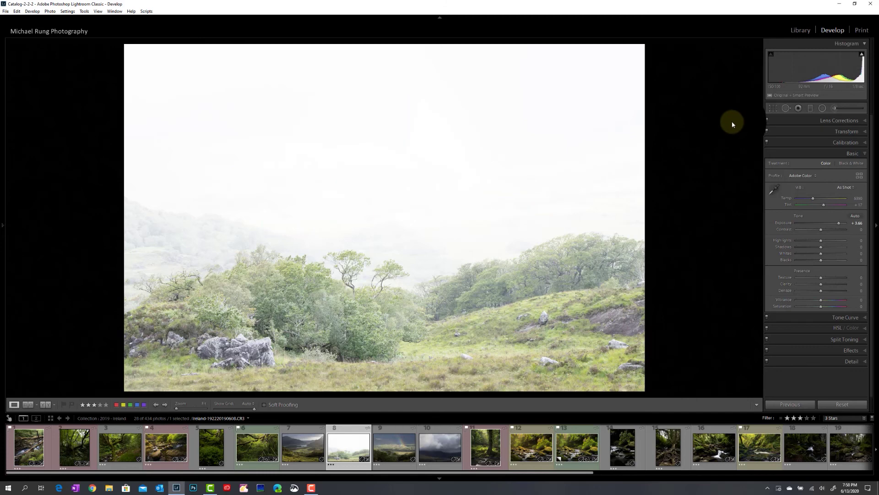
double_click(840, 224)
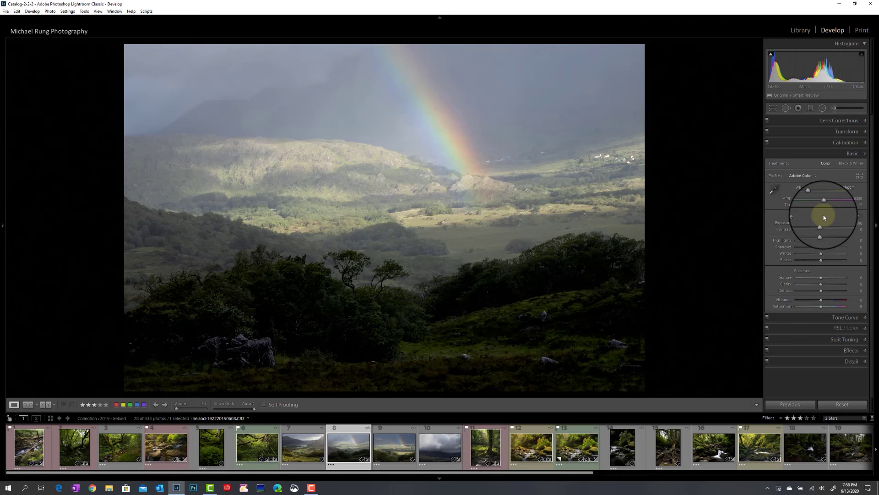
Turn on the clipping overlays, raise Exposure to about +3.31 to check blown highlights, then reset Exposure and turn the overlays off
key(j)
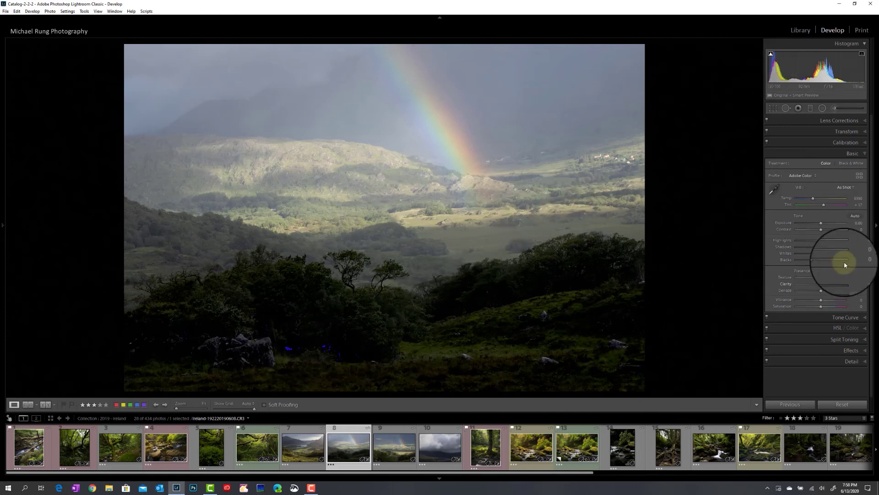
drag(820, 223, 837, 224)
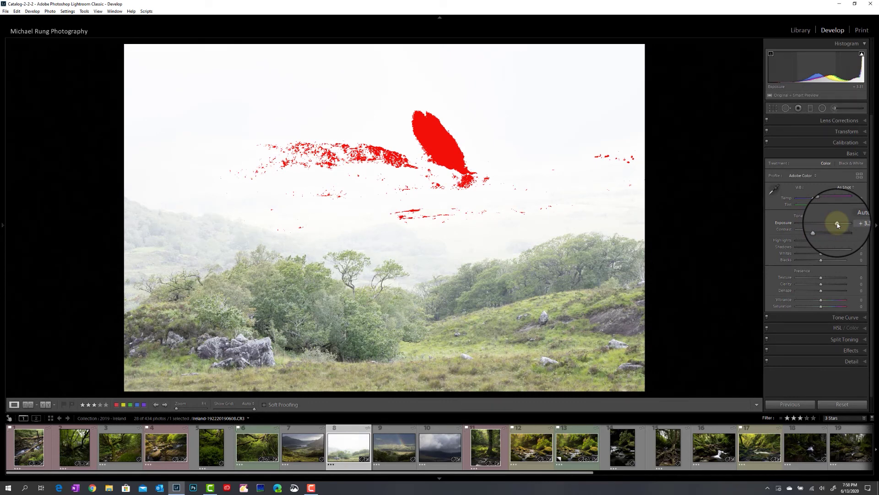
double_click(837, 224)
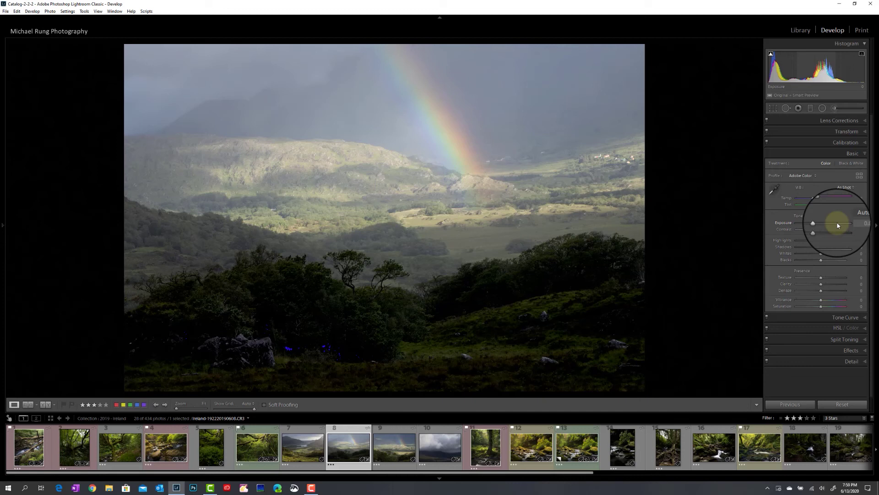
key(j)
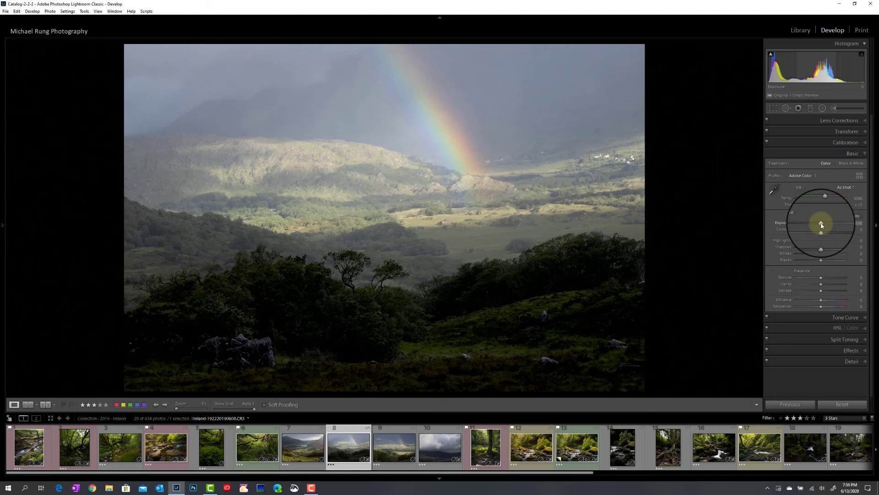
Raise Exposure to about +3.5 with the highlight clipping mask shown, compare with the normal view at about +3.45, and reset Exposure
key(alt)
alt+click(821, 225)
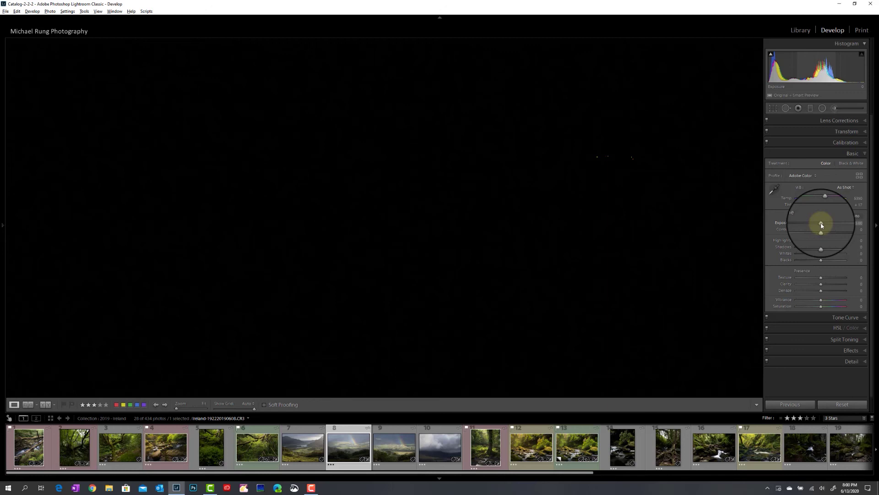
drag(821, 224, 820, 223)
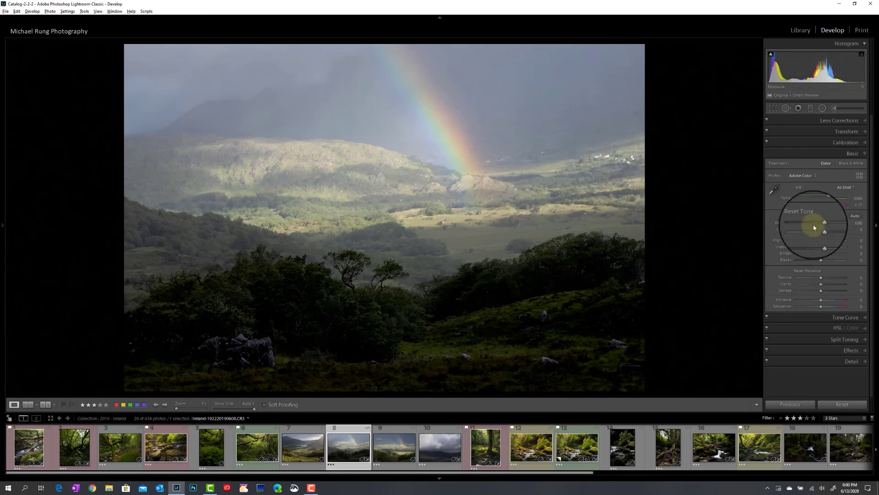
drag(821, 224, 822, 224)
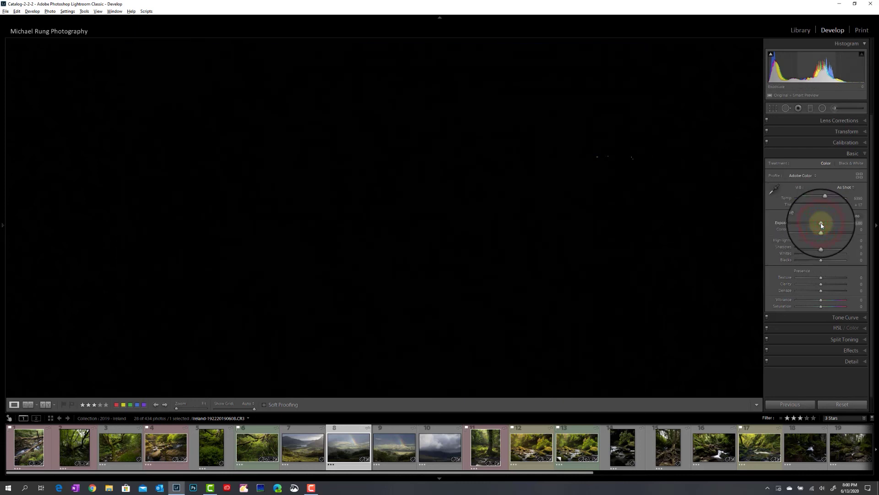
drag(822, 225, 839, 227)
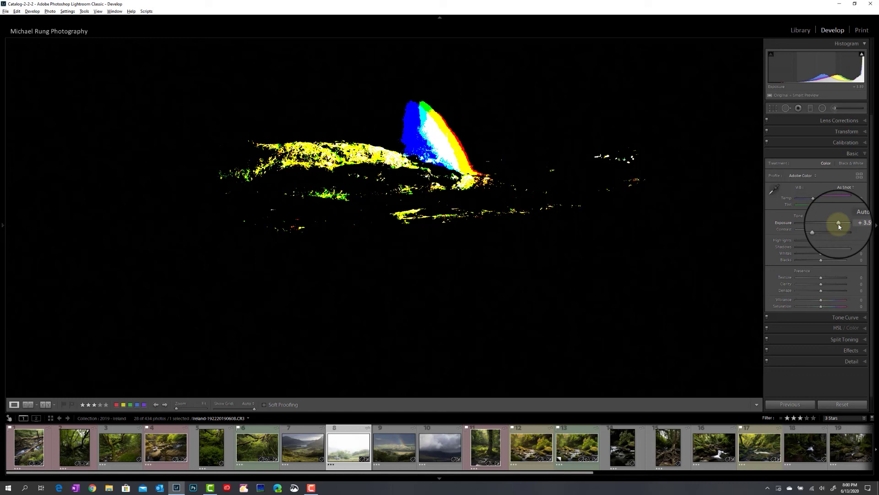
drag(839, 226, 836, 226)
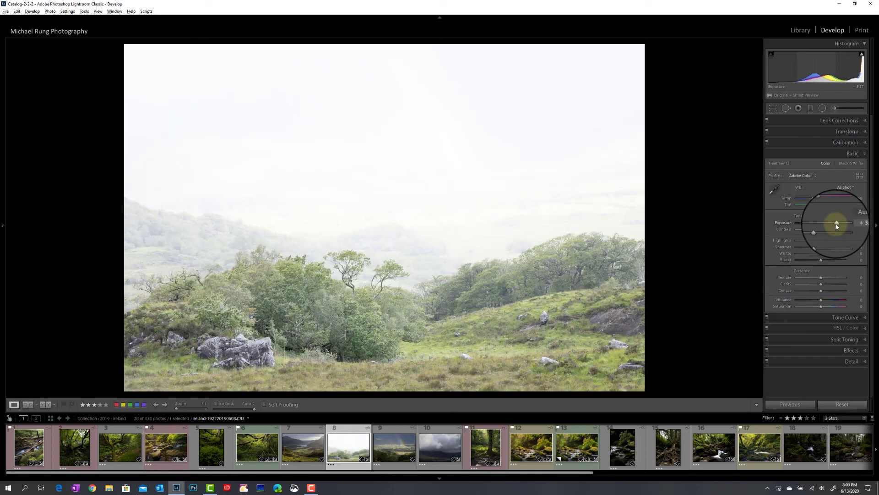
double_click(836, 223)
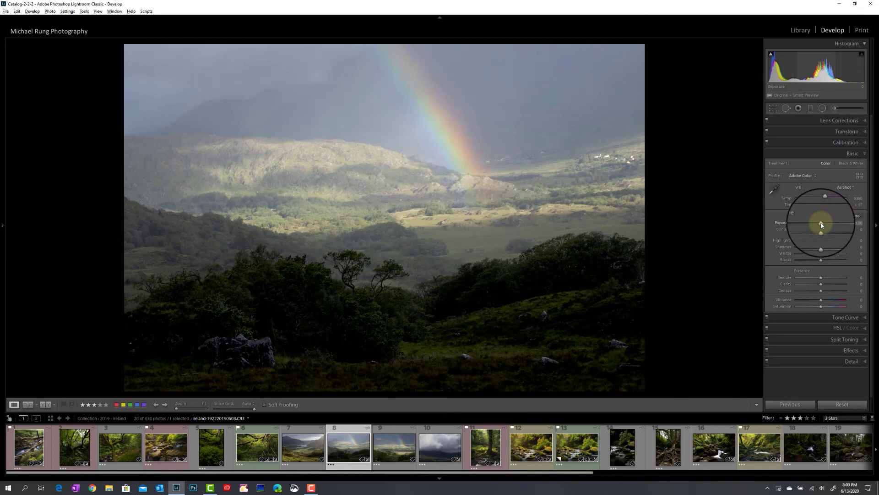
drag(821, 224, 840, 224)
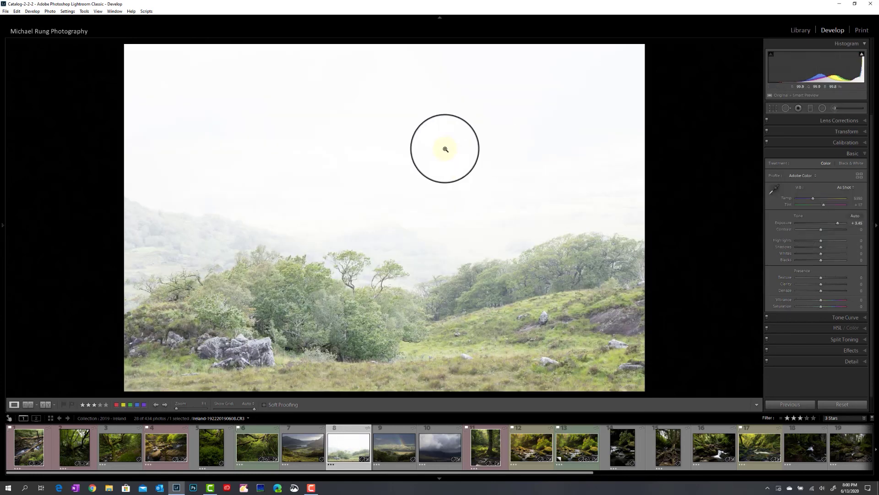
double_click(837, 223)
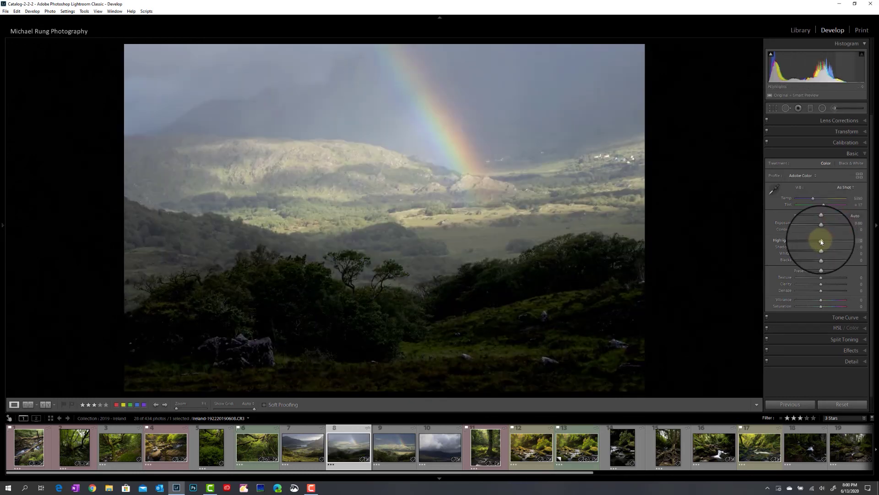
Preview the highlight clipping mask while raising Highlights to about +72, and reset Highlights to default
alt+click(821, 241)
mouse_move(822, 242)
mouse_down()
mouse_move(852, 242)
mouse_move(833, 243)
mouse_up()
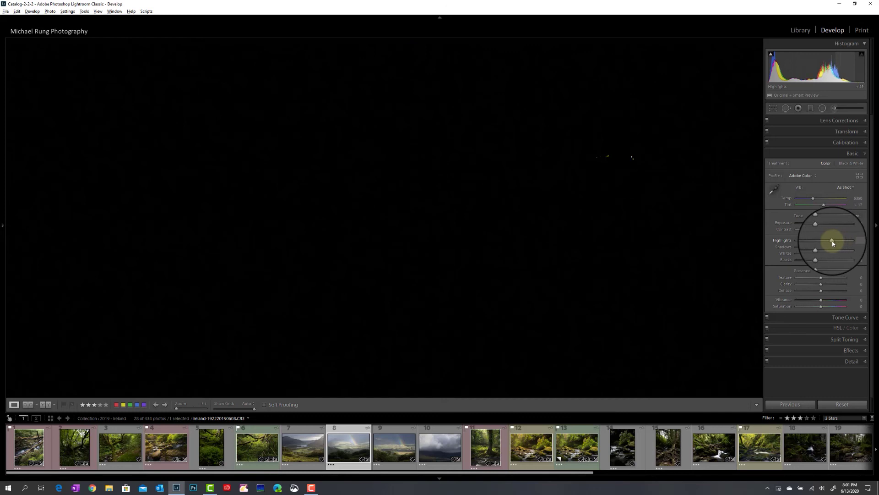
drag(832, 240, 839, 242)
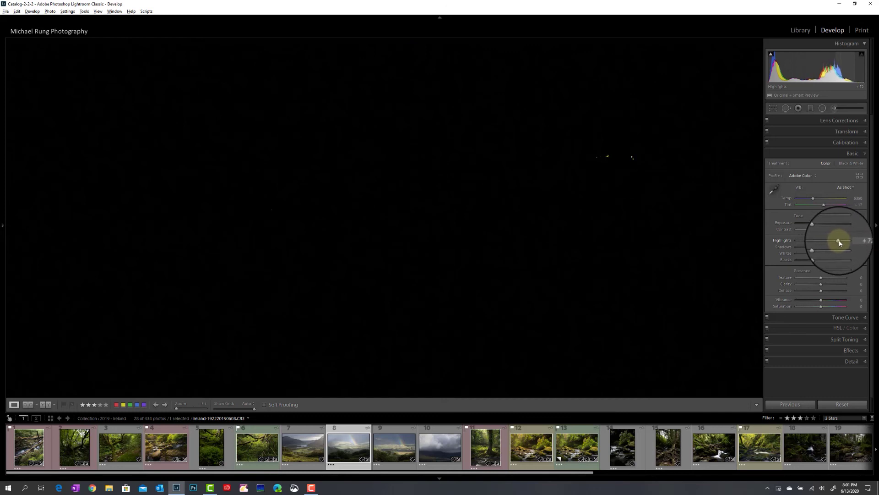
mouse_move(840, 243)
mouse_down()
mouse_move(851, 243)
mouse_move(828, 238)
mouse_up()
double_click(828, 239)
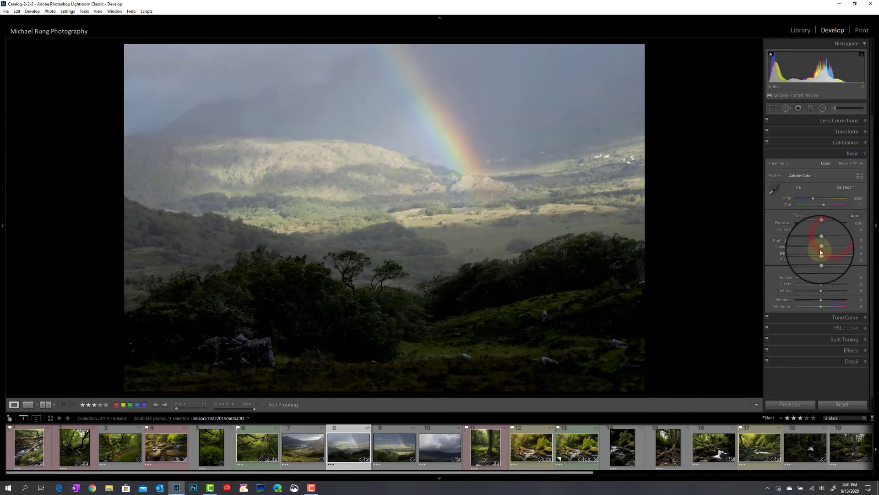
Preview the shadow clipping mask while lowering Shadows to -100
alt+click(821, 248)
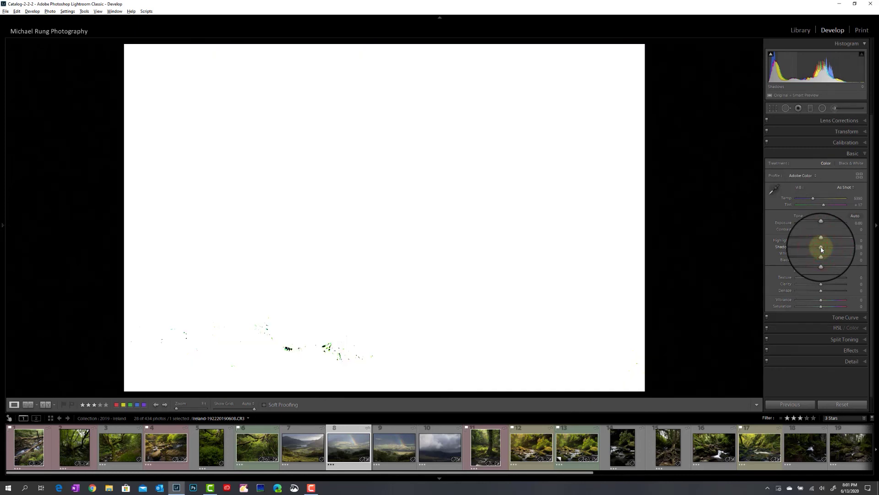
drag(821, 248, 794, 248)
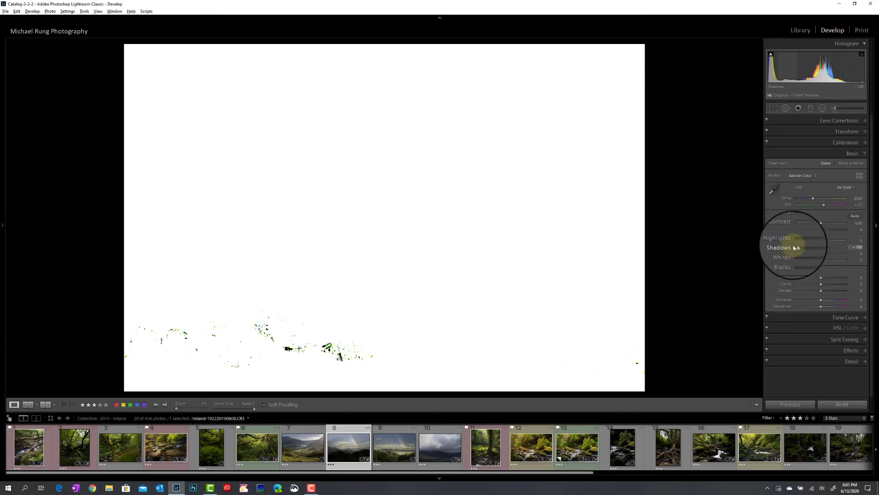
drag(794, 248, 797, 249)
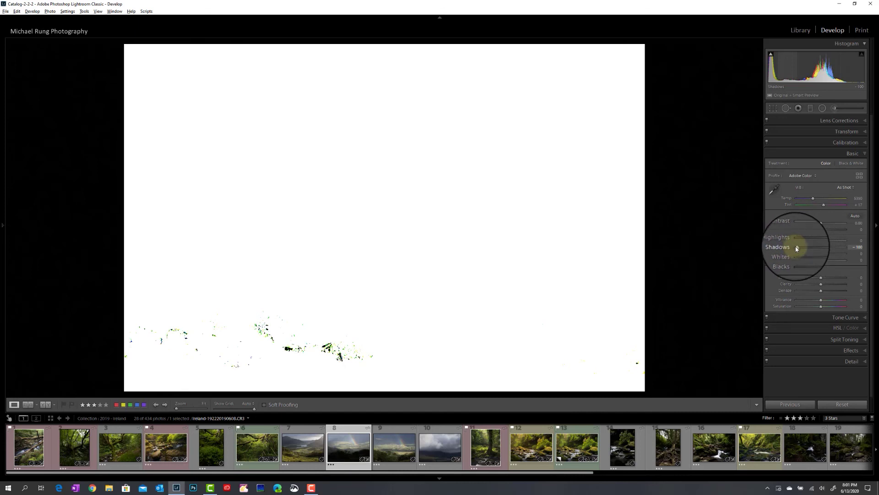
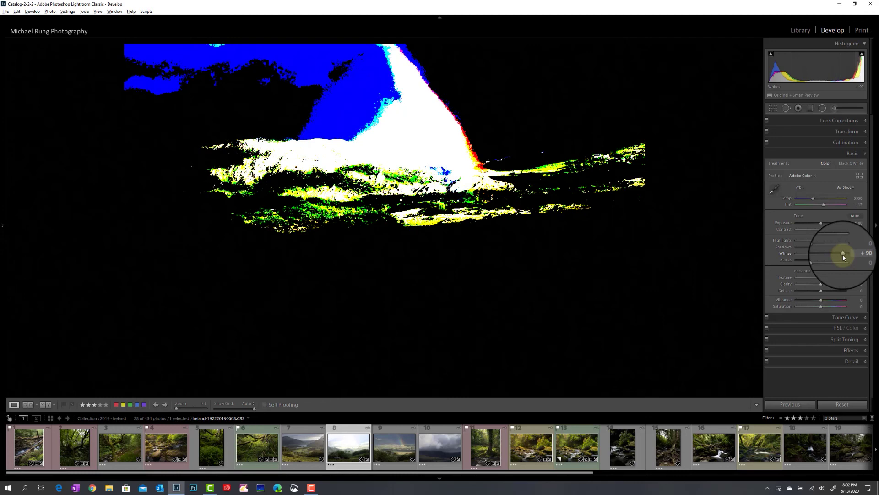
Preview the clipping masks with Whites at +90 and with Blacks at -100, resetting each adjustment to default
drag(844, 258, 843, 258)
double_click(842, 253)
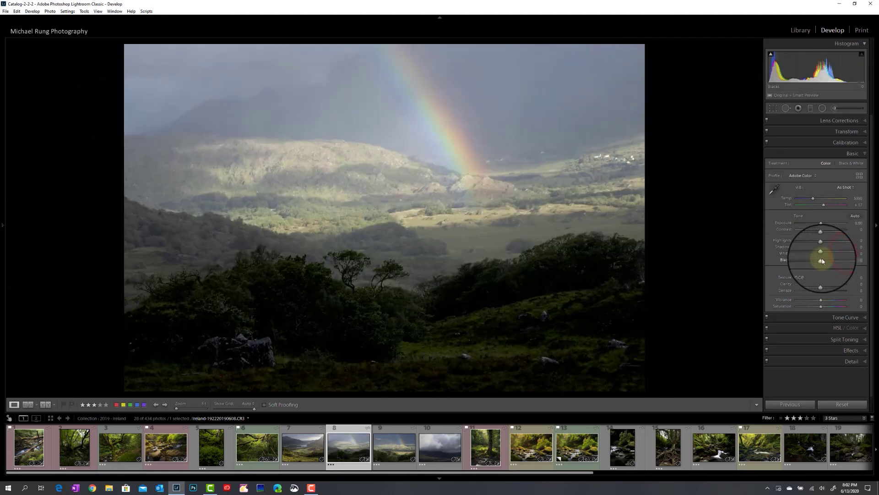
drag(823, 261, 821, 262)
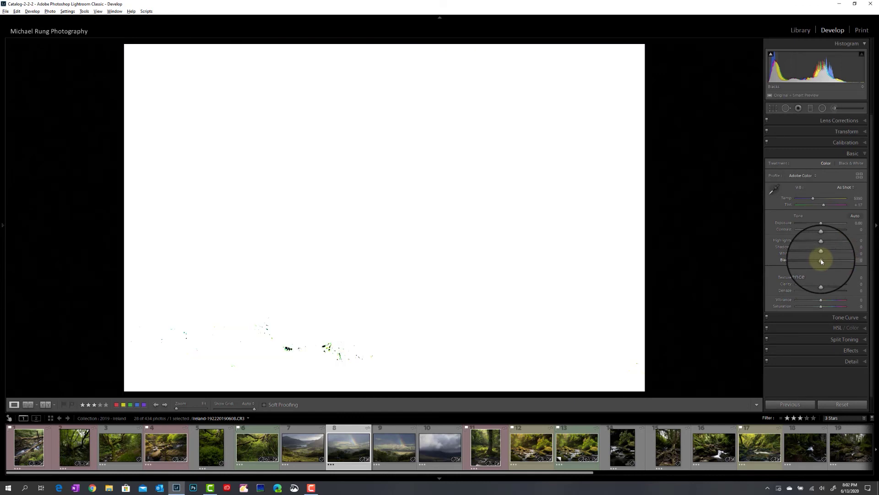
drag(821, 261, 794, 265)
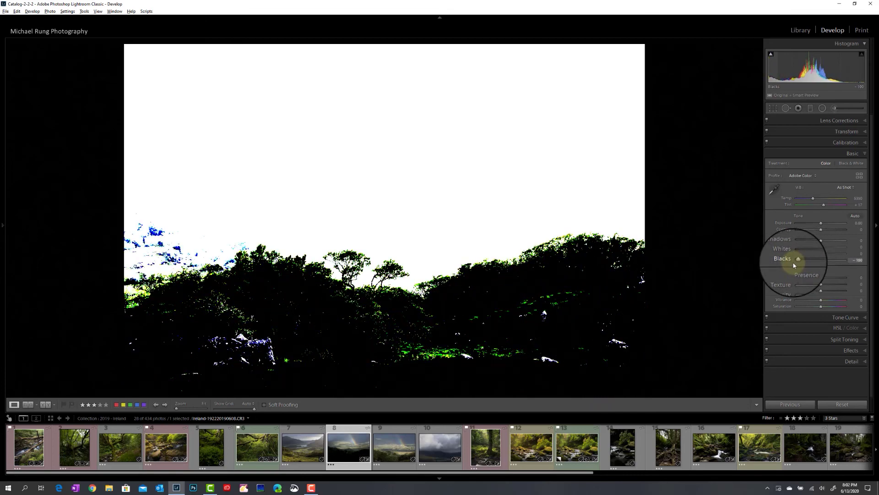
drag(794, 265, 793, 262)
double_click(796, 261)
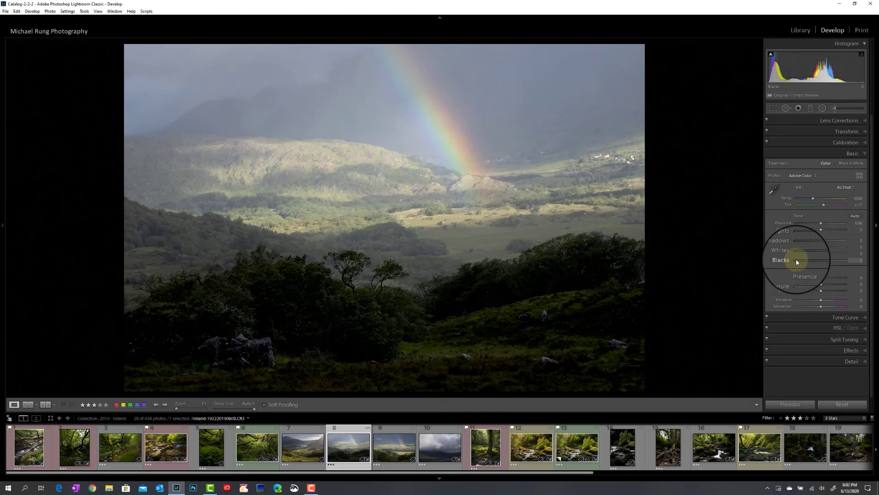
Preview the shadow clipping mask while raising Dehaze to about +82, then reset Dehaze and collapse the Basic adjustments
alt+click(821, 293)
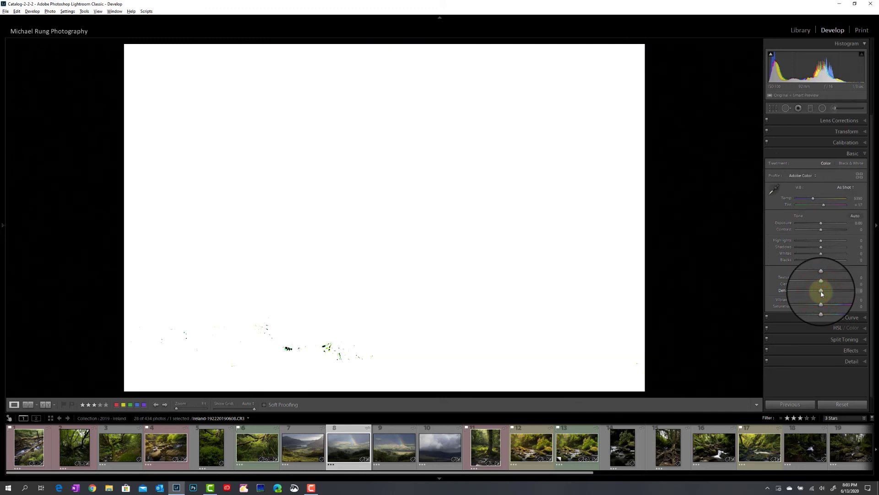
drag(821, 294, 841, 293)
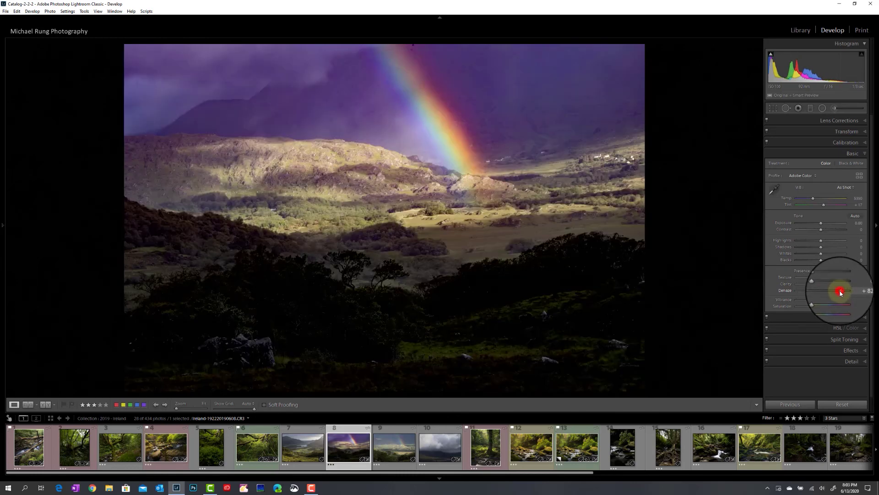
double_click(841, 293)
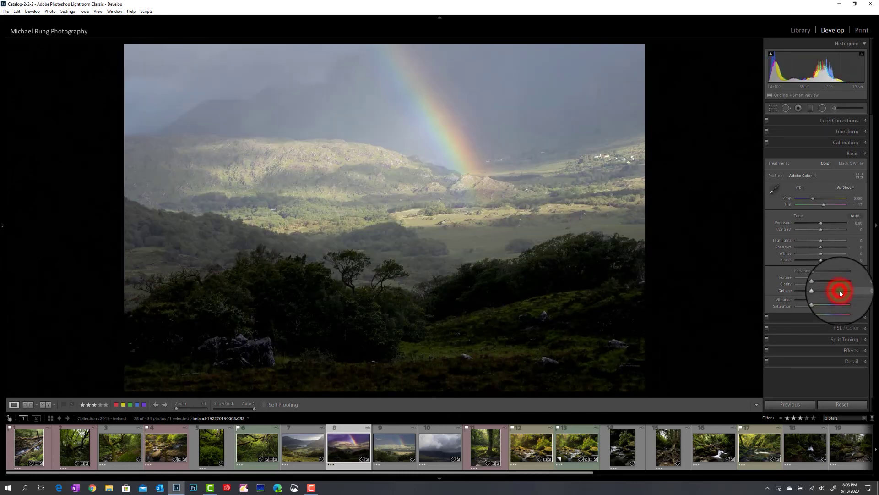
click(826, 155)
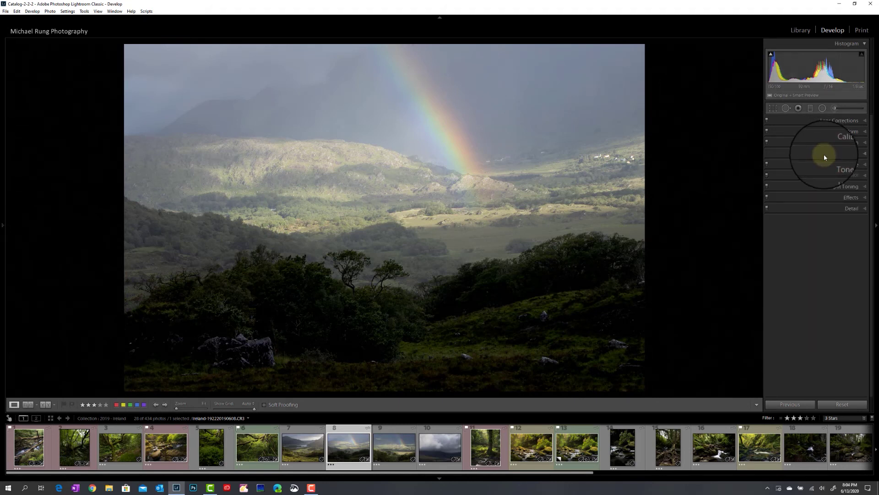
Open the Split Toning settings, try tinting the highlights blue at Saturation 100, and reset the highlight Hue and Saturation to default
click(822, 186)
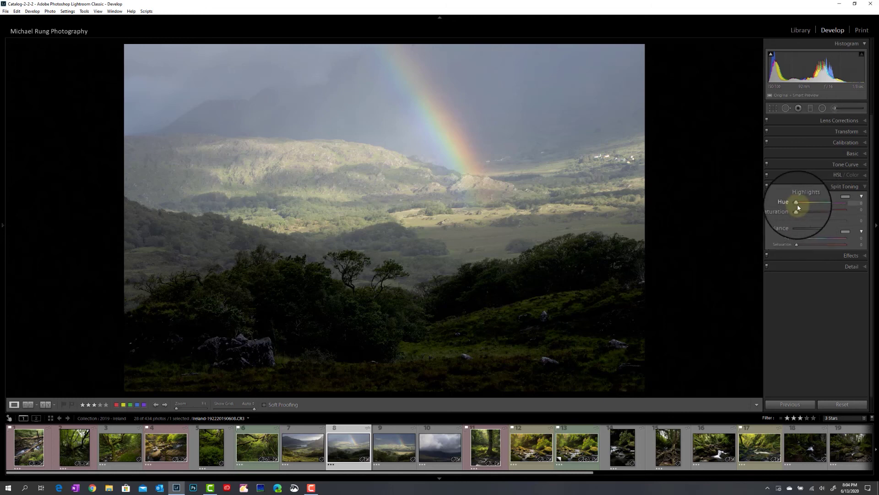
drag(797, 204, 856, 210)
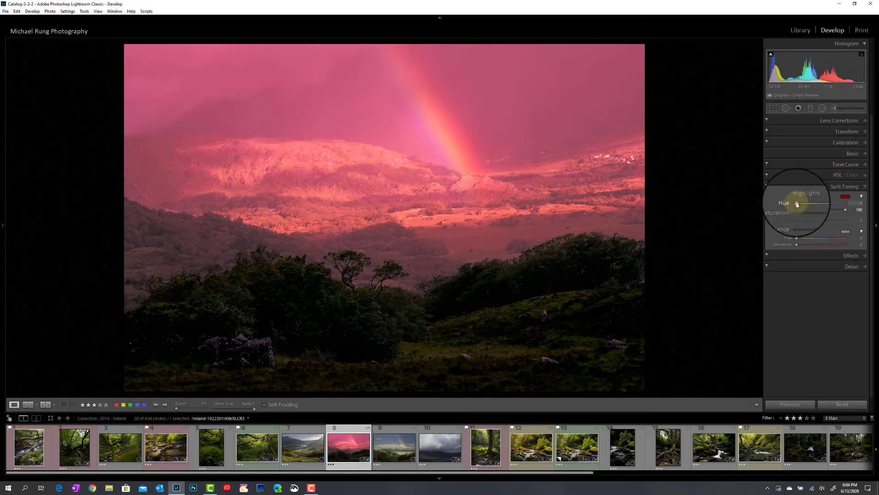
drag(797, 204, 831, 204)
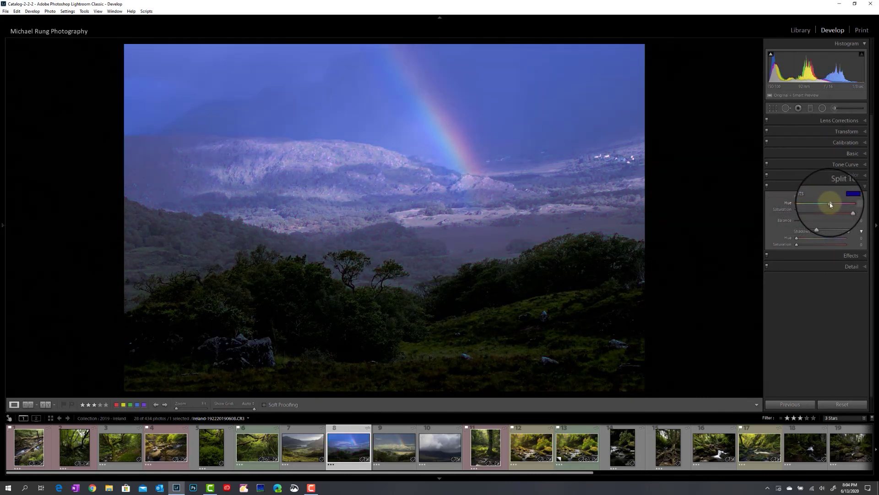
double_click(830, 204)
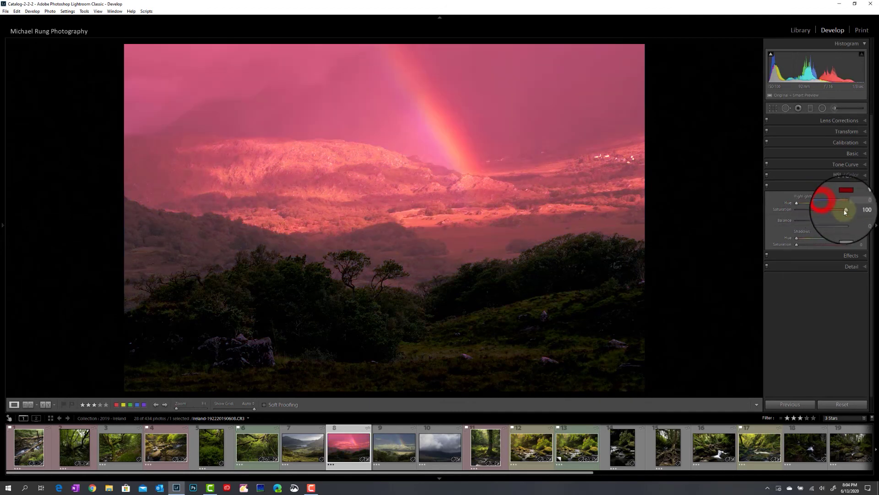
Preview highlight hues at full saturation, set the highlight Hue to about 30, and try raising highlight Saturation before resetting it to default
alt+click(796, 204)
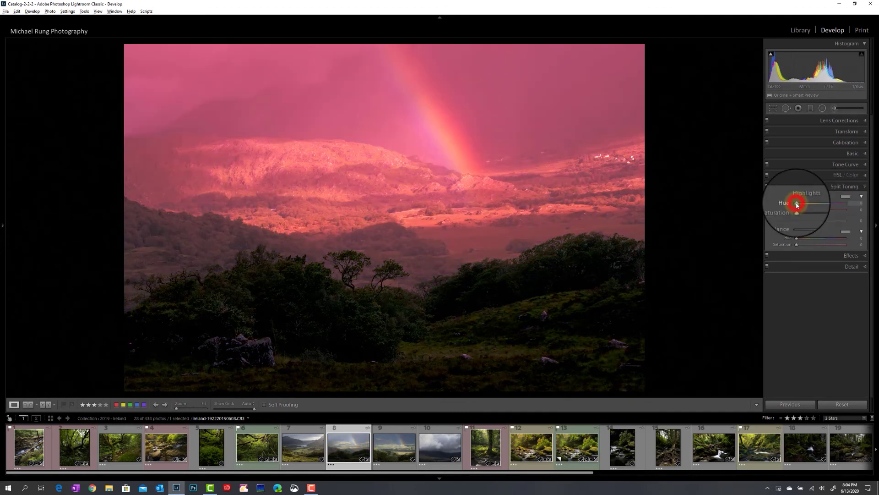
mouse_move(797, 204)
mouse_down()
mouse_move(831, 208)
mouse_move(800, 207)
mouse_up()
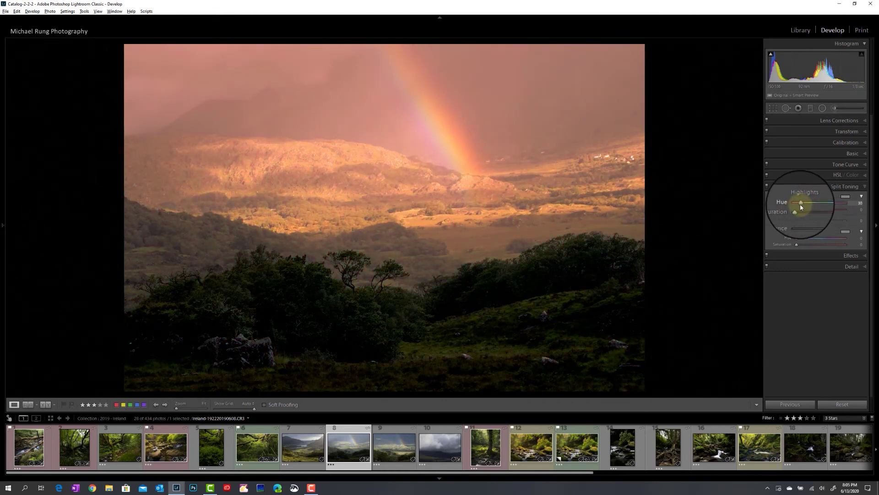
drag(801, 207, 814, 211)
double_click(813, 211)
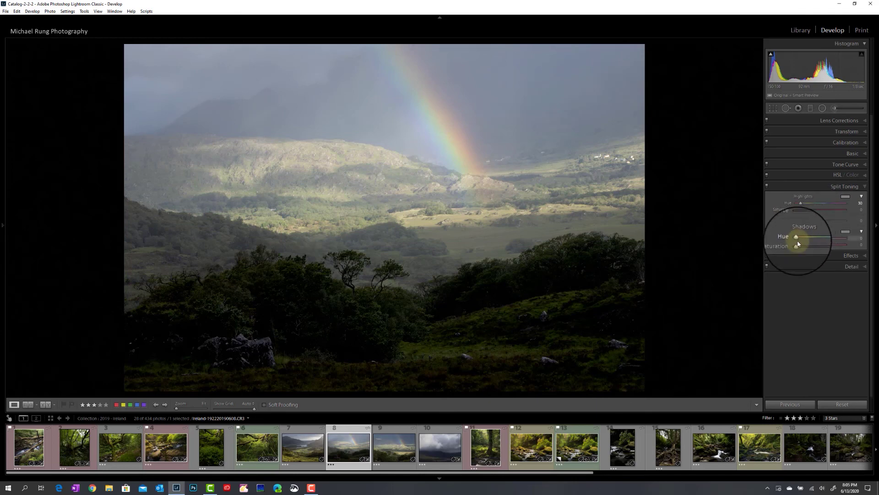
Preview the shadow hues at full saturation and set the shadow Hue to 226 with Saturation about 35
mouse_move(796, 243)
mouse_down()
mouse_move(848, 249)
mouse_move(793, 245)
mouse_up()
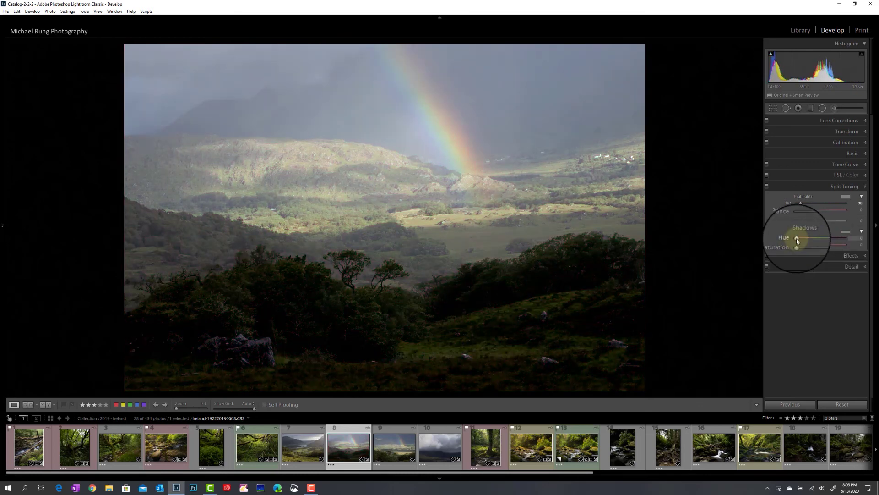
drag(796, 239, 828, 240)
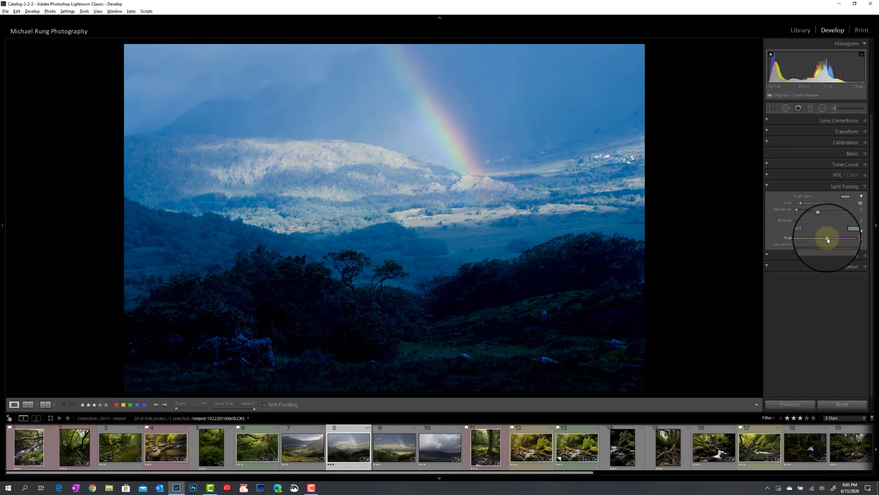
drag(794, 243, 813, 245)
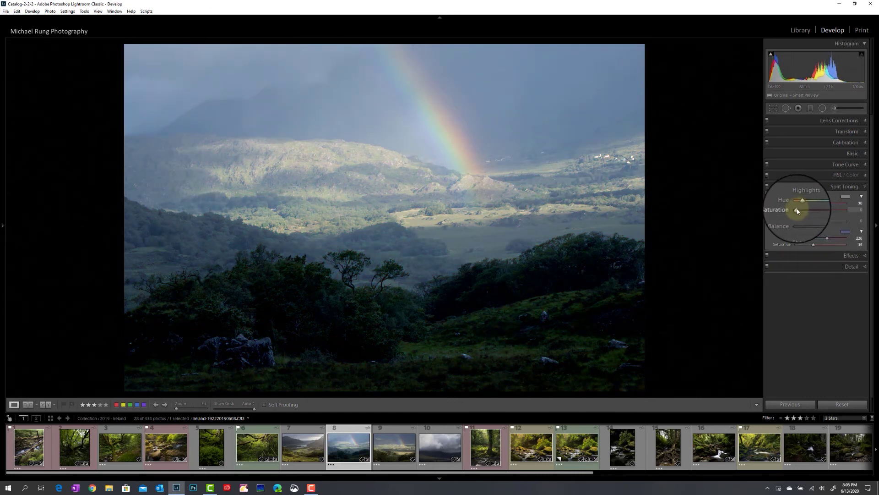
Set the highlight Saturation to 51 and use the full-saturation preview to shift the split-toning Balance to +23
mouse_move(797, 210)
mouse_down()
mouse_move(822, 217)
mouse_move(804, 222)
mouse_up()
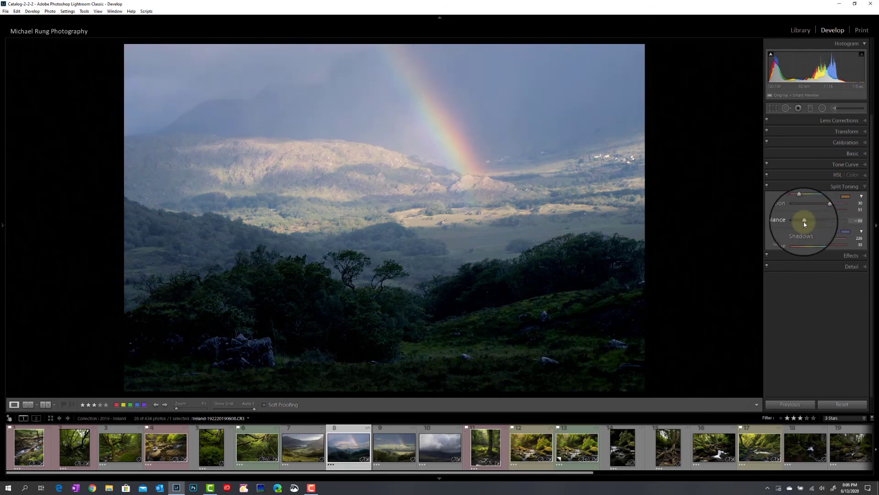
drag(805, 223, 826, 223)
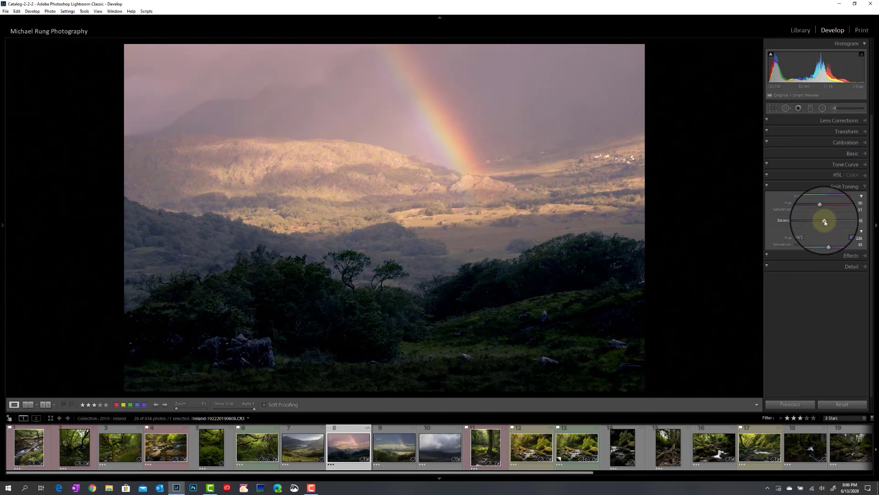
mouse_move(825, 222)
mouse_down()
mouse_move(810, 223)
mouse_move(830, 225)
mouse_up()
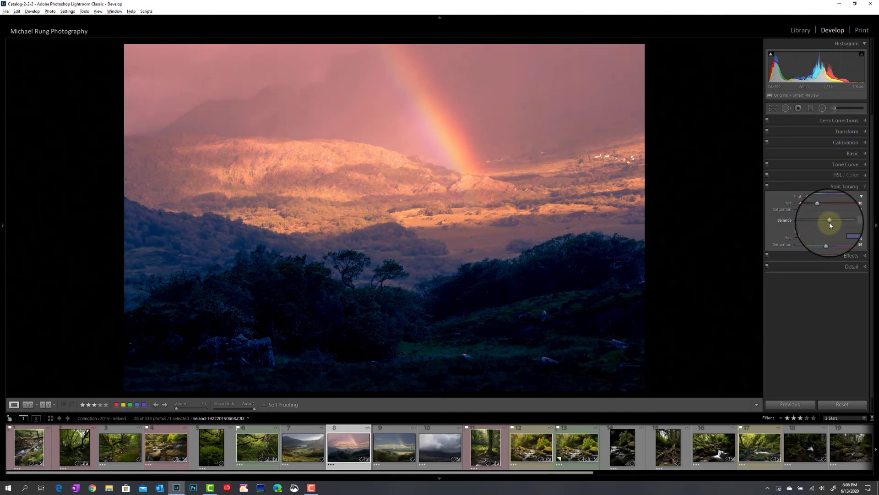
drag(830, 225, 827, 225)
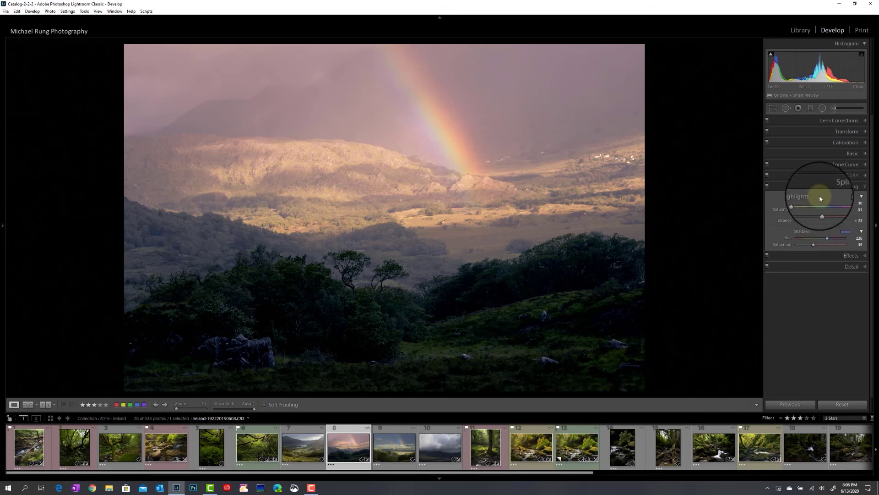
Reveal the reset options for the split-toning groups and reset the highlight and shadow Hue values to default individually
key(alt)
key(alt)
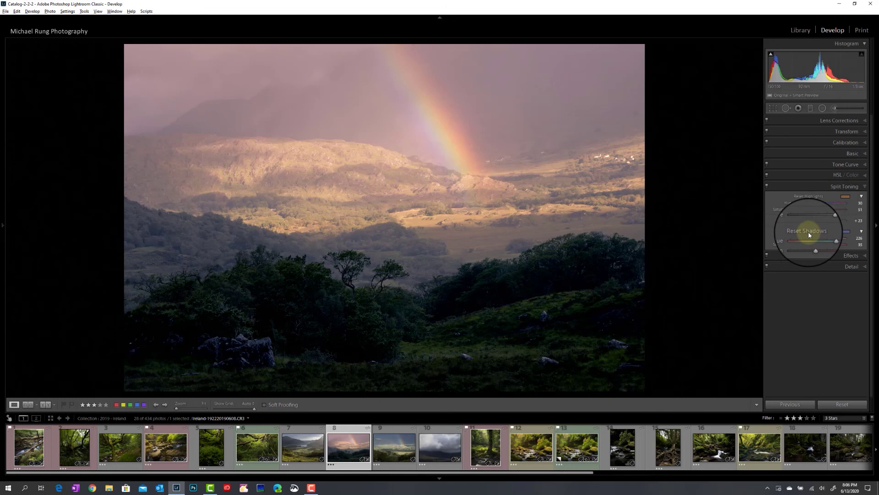
double_click(801, 203)
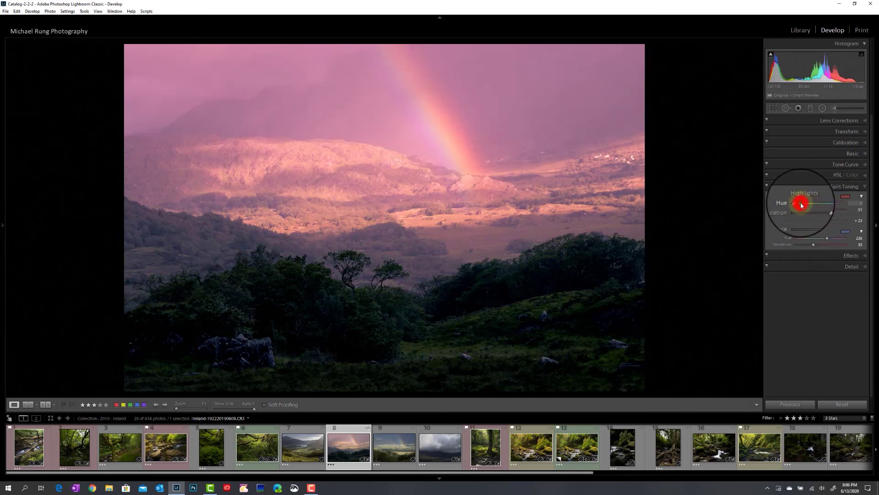
double_click(827, 237)
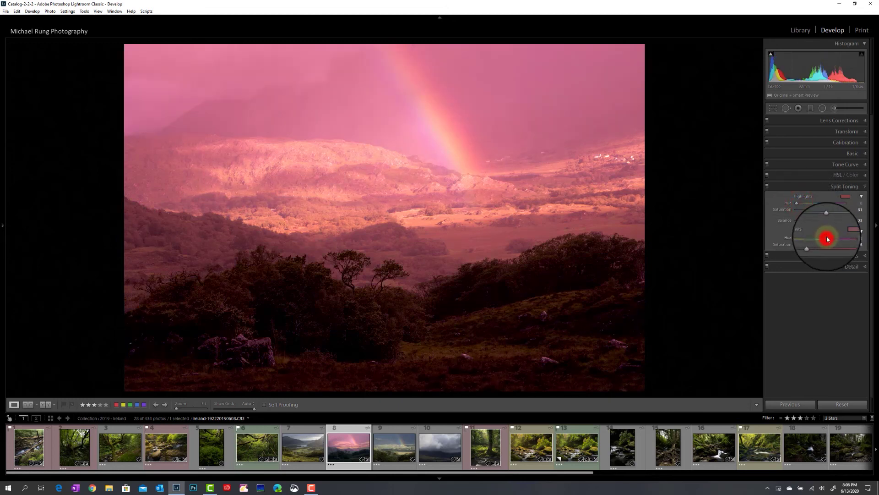
Try highlight Hue 117 with a teal shadow Hue, then reset both tone groups and collapse Split Toning
click(816, 203)
drag(797, 239, 819, 238)
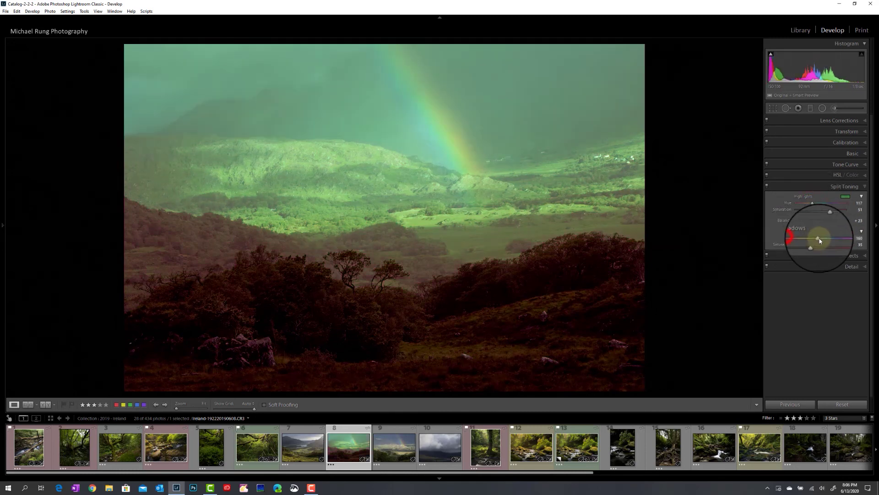
alt+click(812, 196)
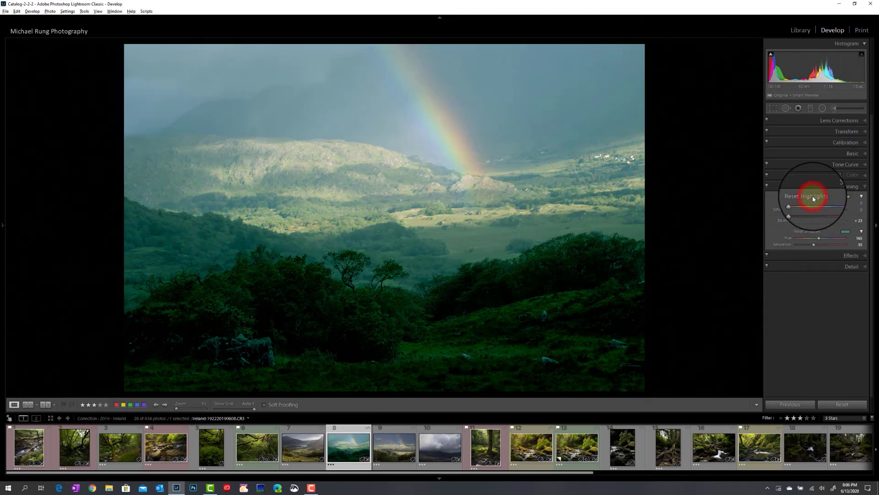
alt+click(806, 232)
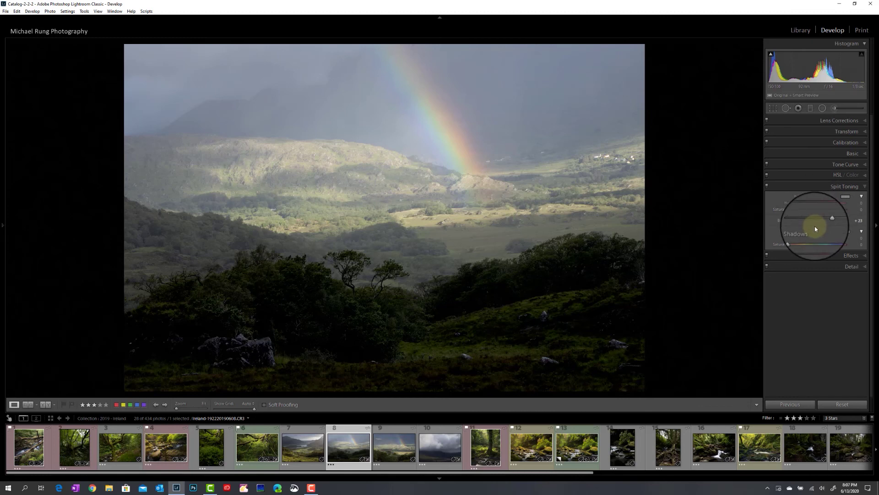
click(819, 187)
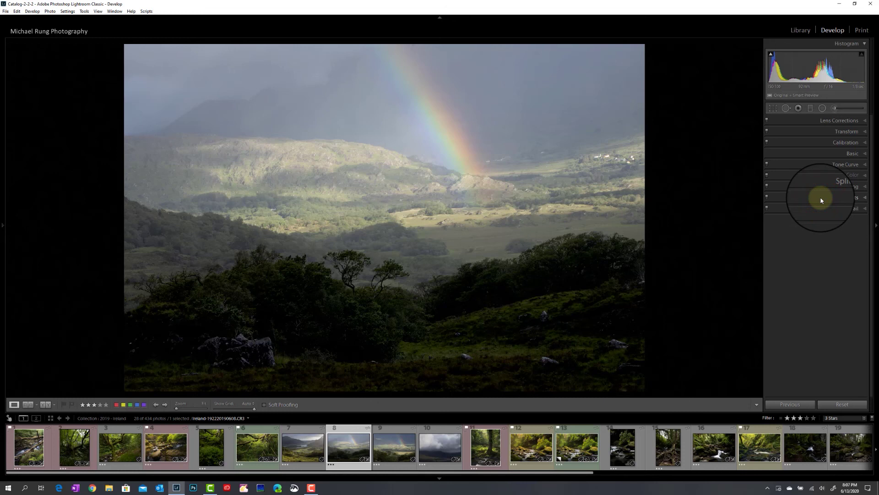
Open the Effects settings and try a post-crop vignette with Amount -21 and Midpoint about 34
click(821, 199)
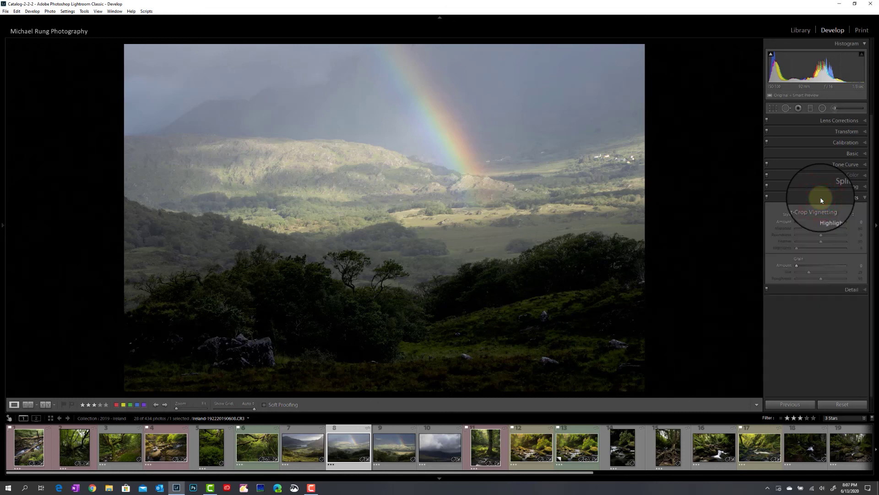
mouse_move(821, 225)
mouse_down()
mouse_move(803, 224)
mouse_move(818, 229)
mouse_up()
click(821, 230)
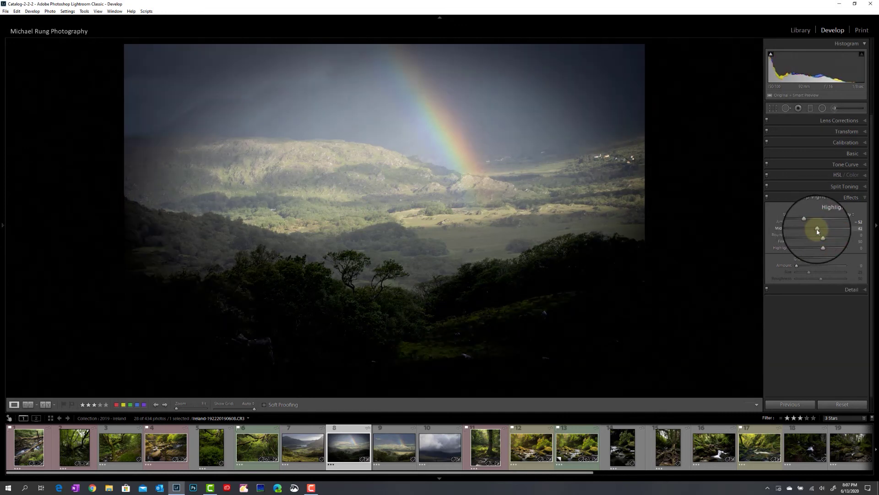
drag(804, 222, 817, 225)
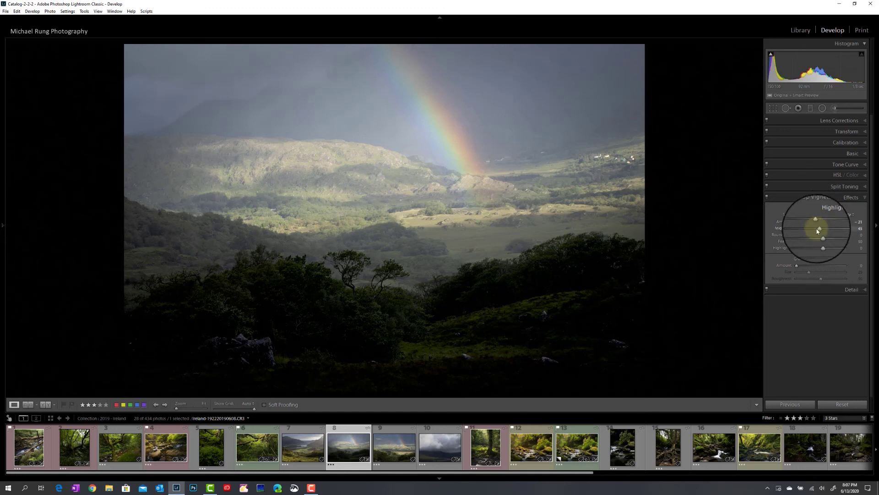
mouse_move(820, 231)
mouse_down()
mouse_move(804, 230)
mouse_move(818, 237)
mouse_move(814, 225)
mouse_up()
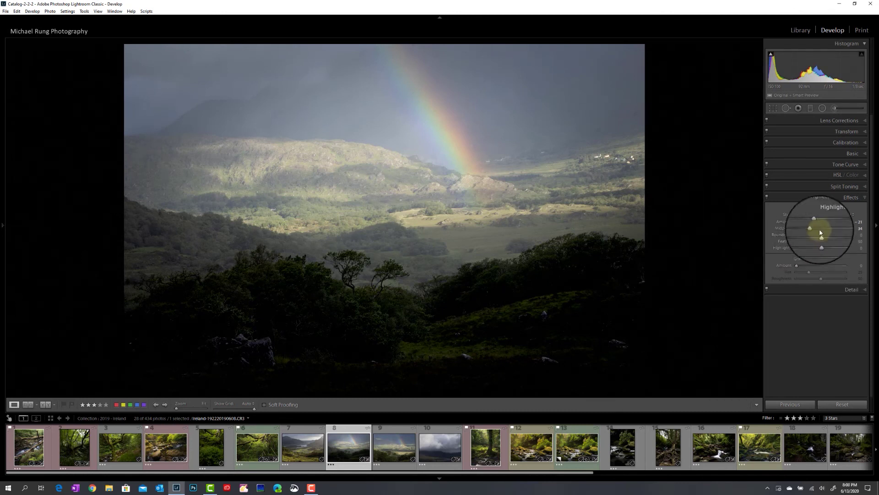
Try the vignette at Amount -100 with different midpoints, reset Midpoint to default, and set Amount to -20
drag(815, 223, 785, 222)
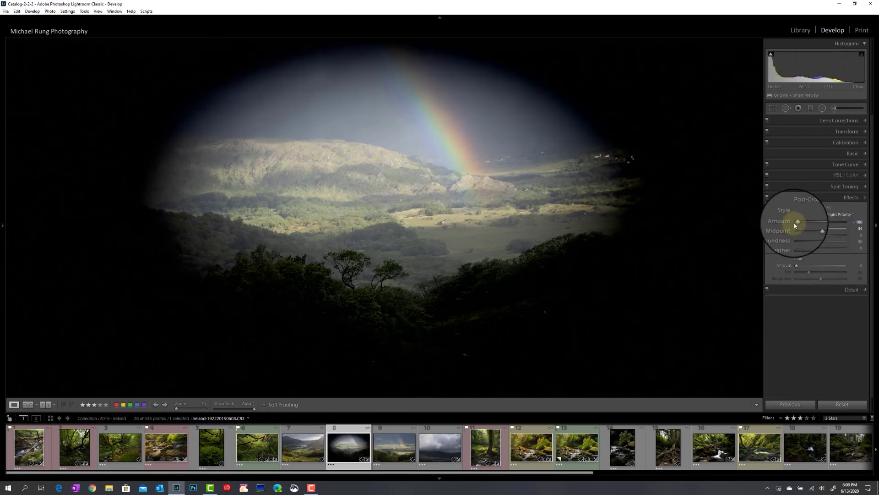
mouse_move(822, 232)
mouse_down()
mouse_move(801, 239)
mouse_move(824, 247)
mouse_move(812, 245)
mouse_up()
double_click(817, 233)
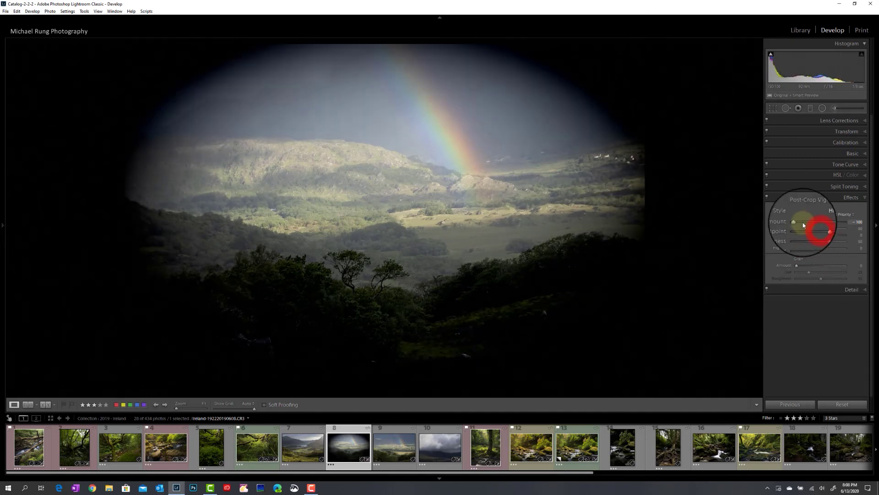
drag(797, 223, 816, 224)
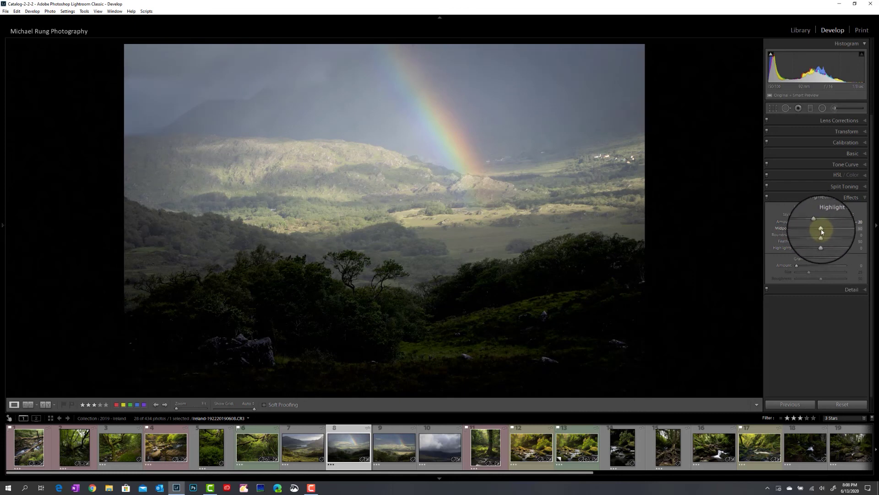
Preview the vignette at full strength while lowering its Midpoint to about 21
alt+click(822, 231)
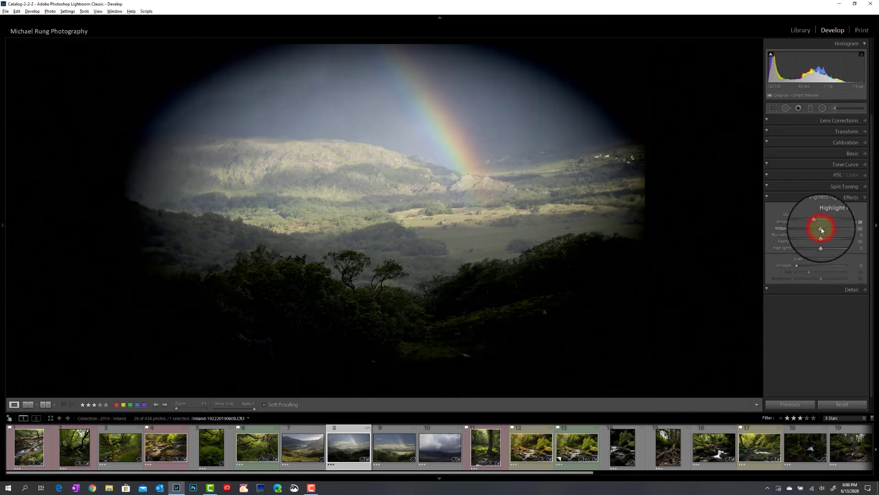
mouse_move(822, 230)
mouse_down()
mouse_move(801, 232)
mouse_move(836, 233)
mouse_move(809, 233)
mouse_up()
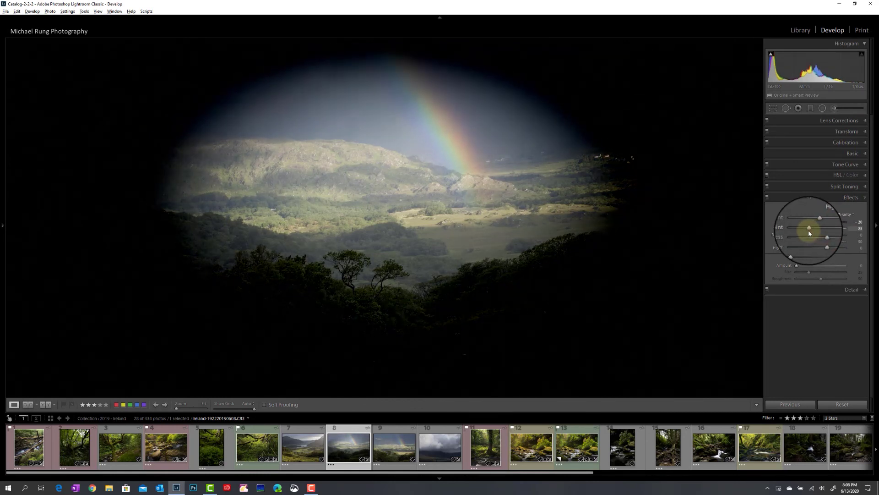
drag(809, 233, 808, 233)
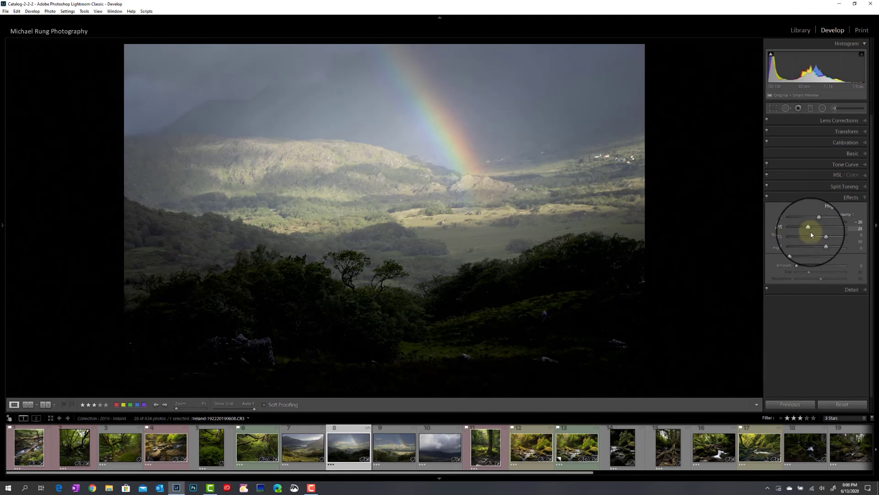
drag(809, 230, 807, 230)
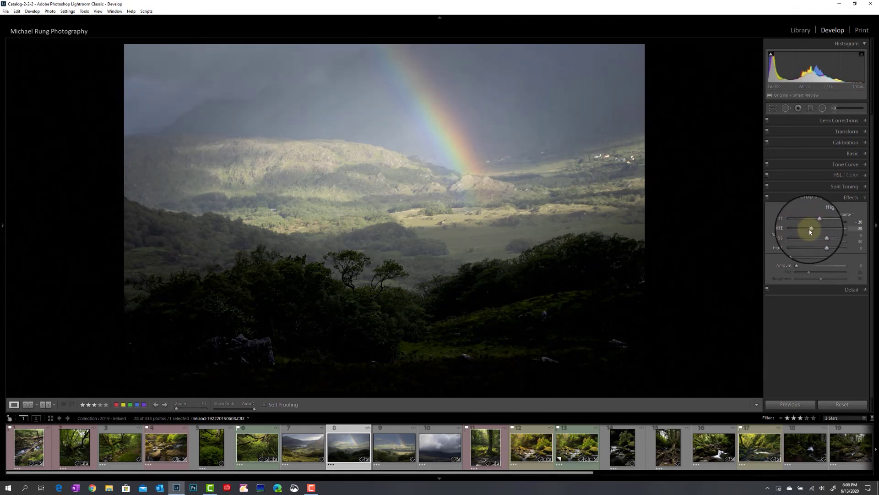
Set the vignette's Roundness to -18 and Feather to 67, and raise its Highlights using the full-strength preview
mouse_move(819, 238)
mouse_down()
mouse_move(801, 237)
mouse_move(836, 238)
mouse_move(789, 248)
mouse_move(830, 247)
mouse_up()
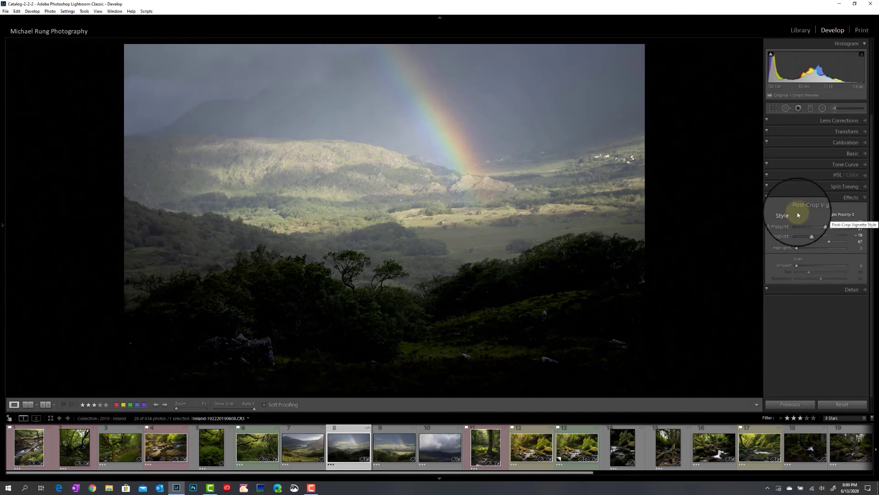
click(797, 248)
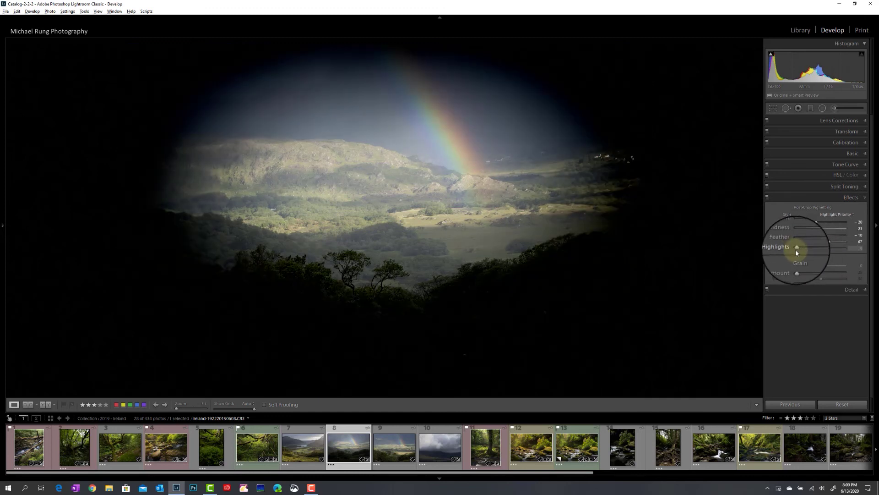
drag(796, 248, 834, 254)
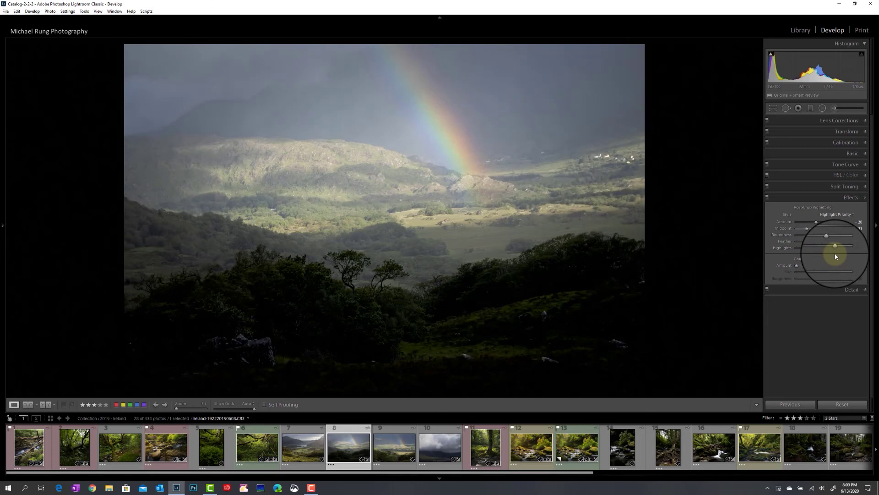
Switch from the Effects settings to Detail and set sharpening Amount to 61 and Radius to 0.5 using the grayscale previews
click(825, 197)
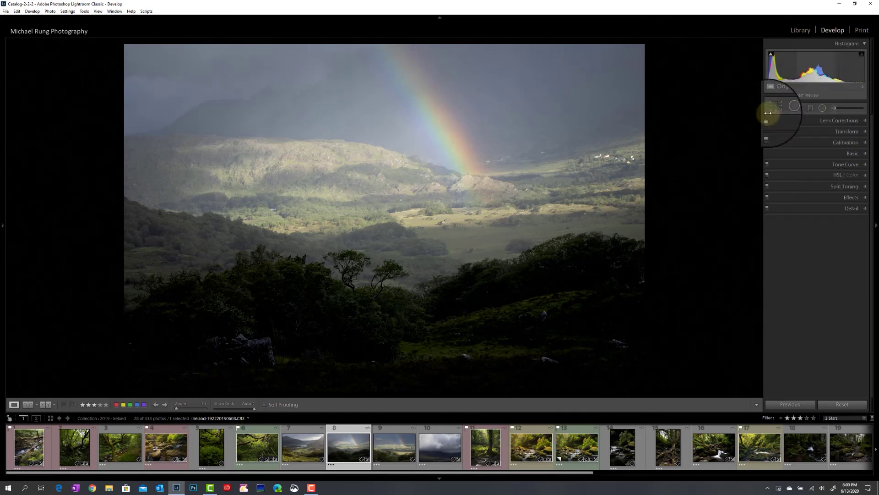
click(824, 210)
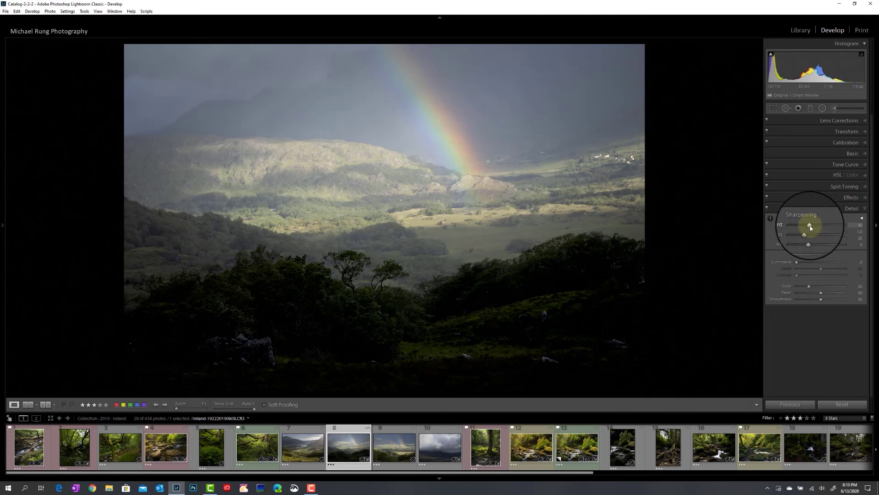
alt+click(811, 227)
drag(810, 227, 791, 233)
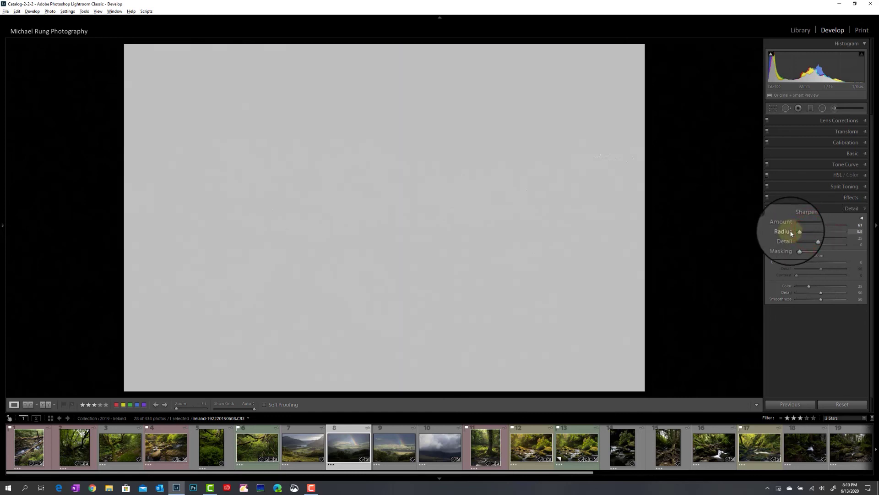
drag(791, 234, 791, 233)
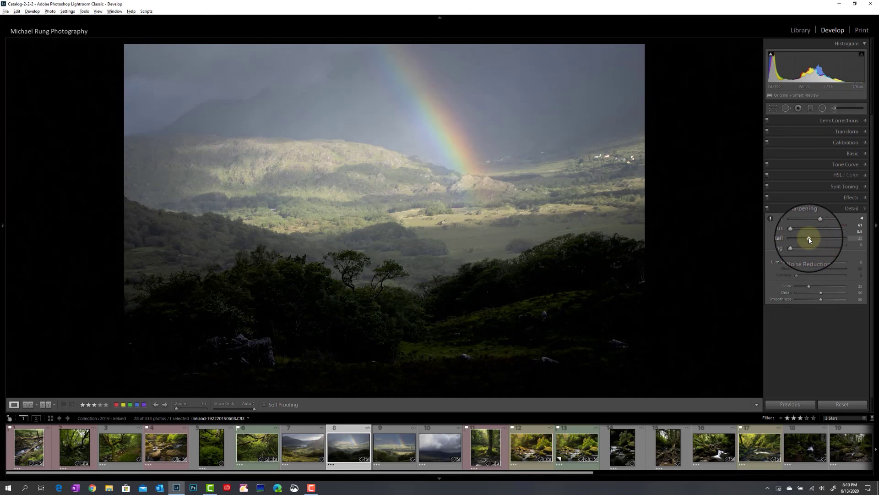
Set the sharpening Detail to 51 and Masking to 41, using the black-and-white mask preview to limit the sharpened areas
mouse_move(809, 239)
mouse_down()
mouse_move(846, 242)
mouse_move(789, 243)
mouse_move(848, 245)
mouse_move(814, 240)
mouse_move(822, 243)
mouse_up()
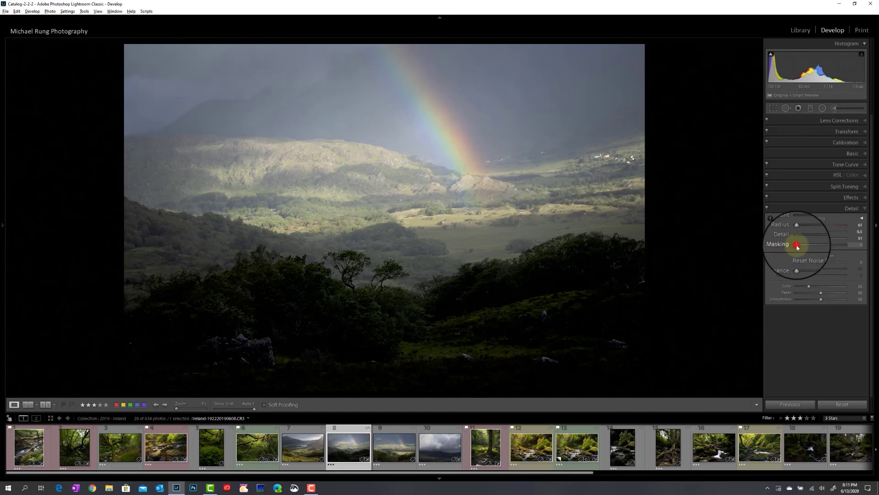
alt+click(798, 245)
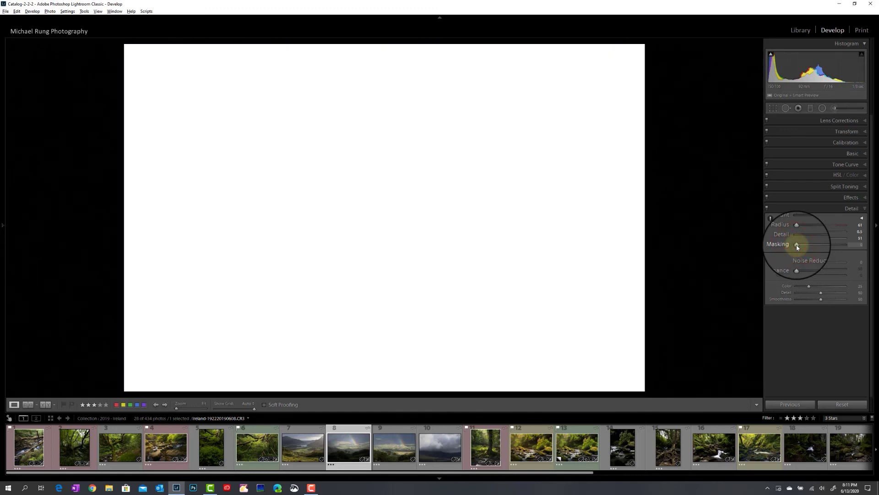
drag(796, 246, 821, 253)
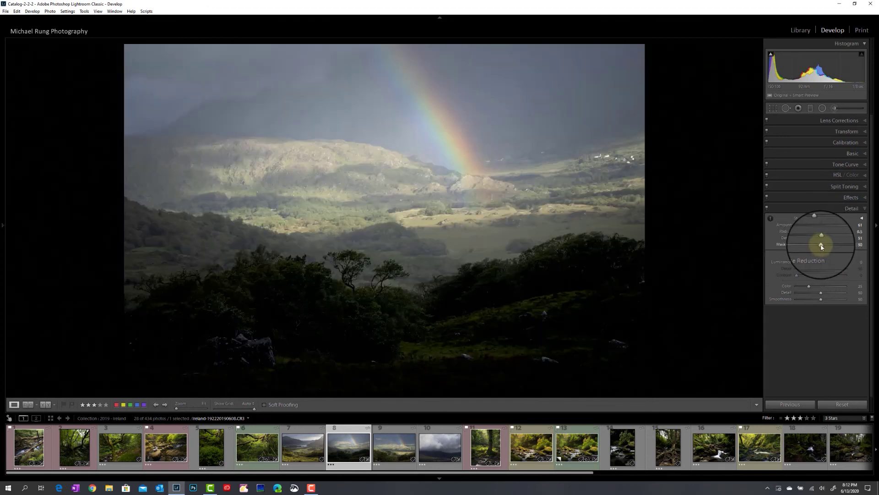
mouse_move(821, 247)
mouse_down()
mouse_move(805, 251)
mouse_move(817, 253)
mouse_up()
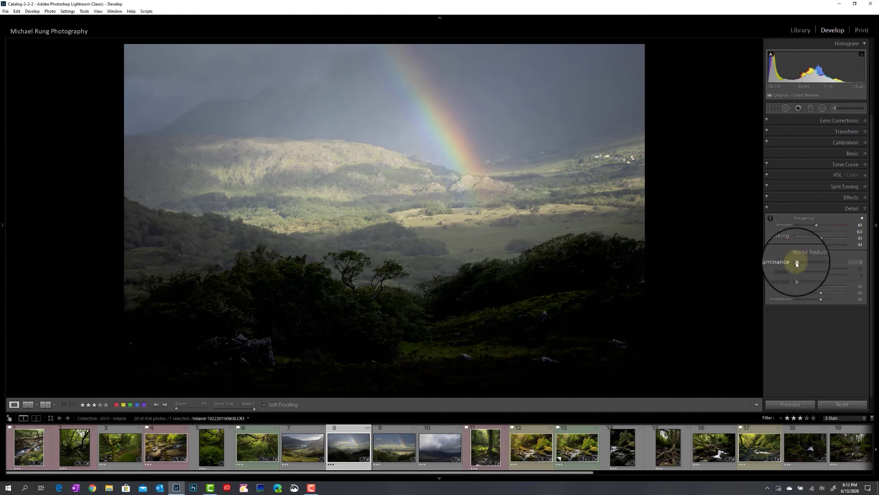
Set Luminance noise reduction to 25, its Detail to 44 and its Contrast to 27 using the grayscale preview
mouse_move(797, 262)
mouse_down()
mouse_move(836, 263)
mouse_move(809, 266)
mouse_up()
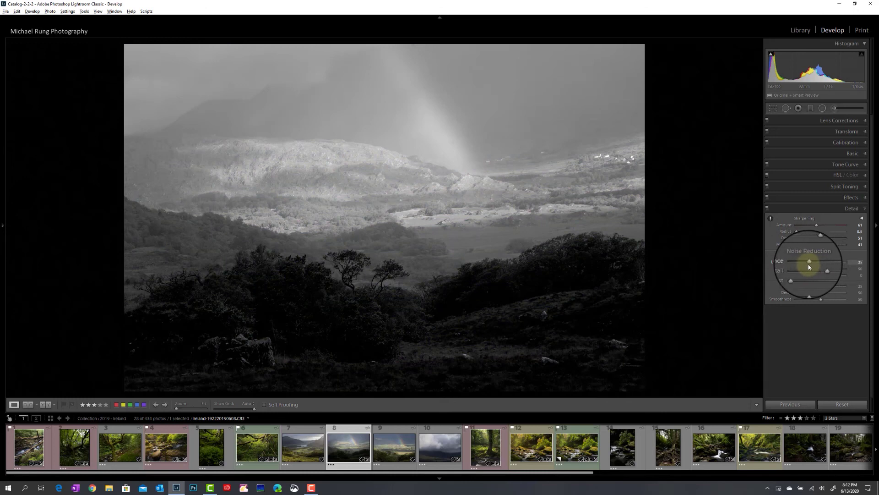
drag(809, 266, 809, 267)
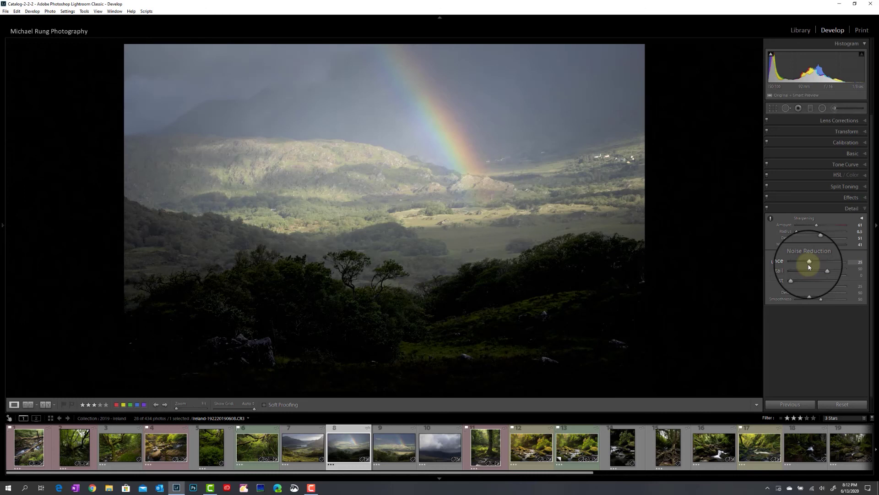
mouse_move(819, 270)
mouse_down()
mouse_move(800, 270)
mouse_move(828, 273)
mouse_move(801, 276)
mouse_move(809, 279)
mouse_up()
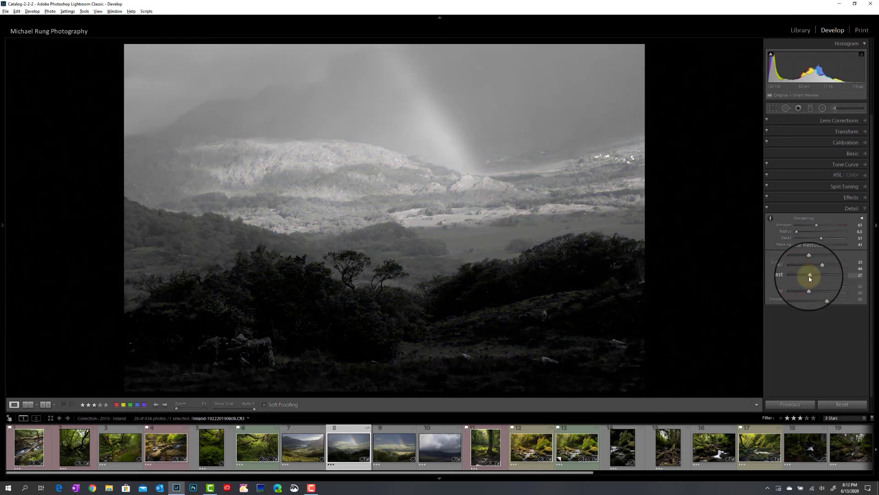